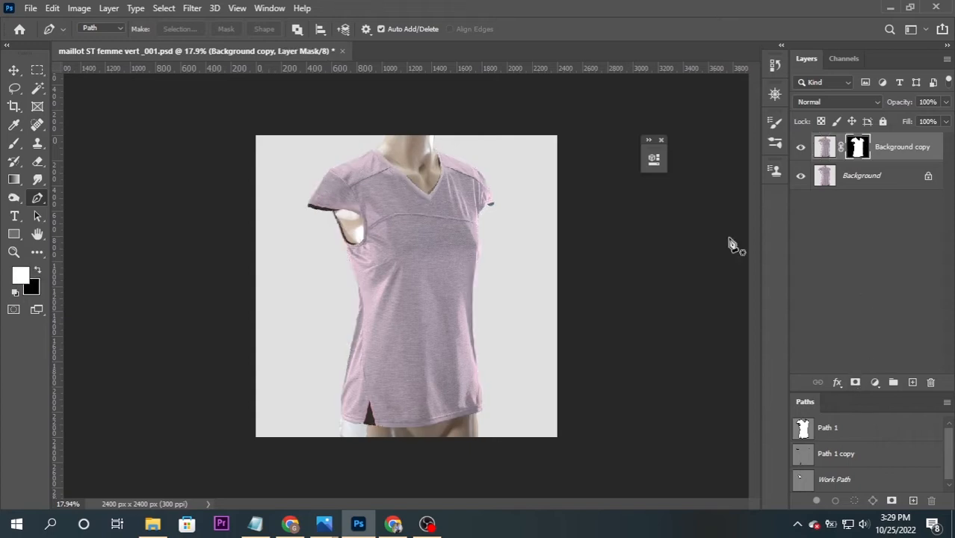
Step: Add a grey solid color fill layer (H 0, S 5, B 53) directly above the Background layer
{"action": "left_click", "coordinate": [874, 176]}
{"action": "left_click", "coordinate": [875, 383]}
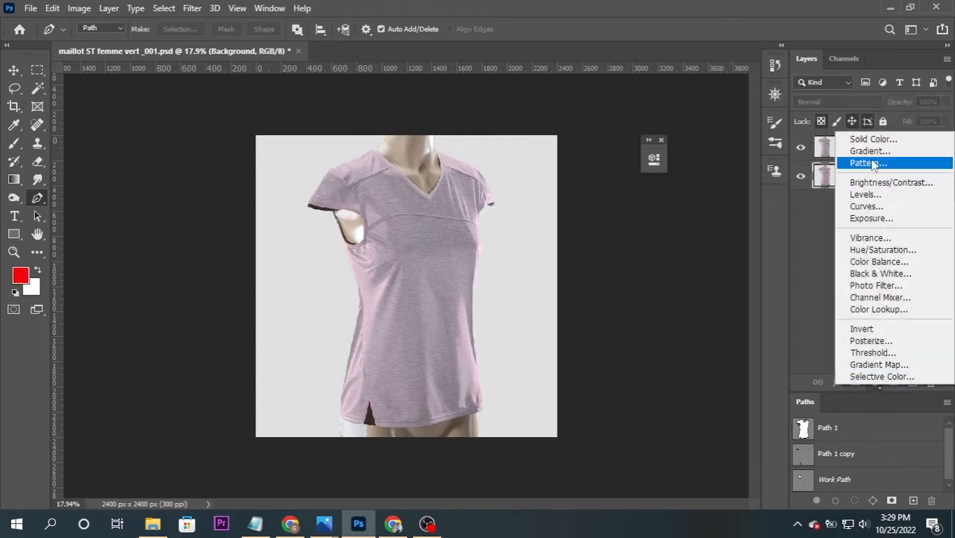
{"action": "left_click", "coordinate": [873, 139]}
{"action": "mouse_move", "coordinate": [601, 255]}
{"action": "left_mouse_down"}
{"action": "mouse_move", "coordinate": [604, 324]}
{"action": "mouse_move", "coordinate": [587, 195]}
{"action": "mouse_move", "coordinate": [592, 294]}
{"action": "left_mouse_up"}
{"action": "left_click", "coordinate": [901, 210]}
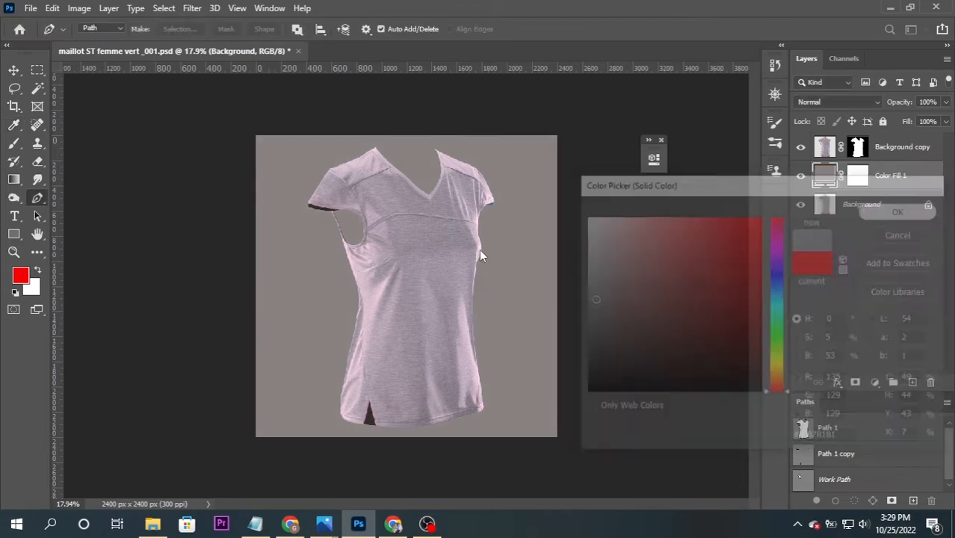
Step: Copy the selected shirt in maillot ST femme vert _VH 2A.psd onto its own layer
{"action": "scroll", "coordinate": [422, 305], "scroll_direction": "up", "scroll_amount": 4}
{"action": "key", "text": "p"}
{"action": "scroll", "coordinate": [495, 167], "scroll_direction": "down", "scroll_amount": 6}
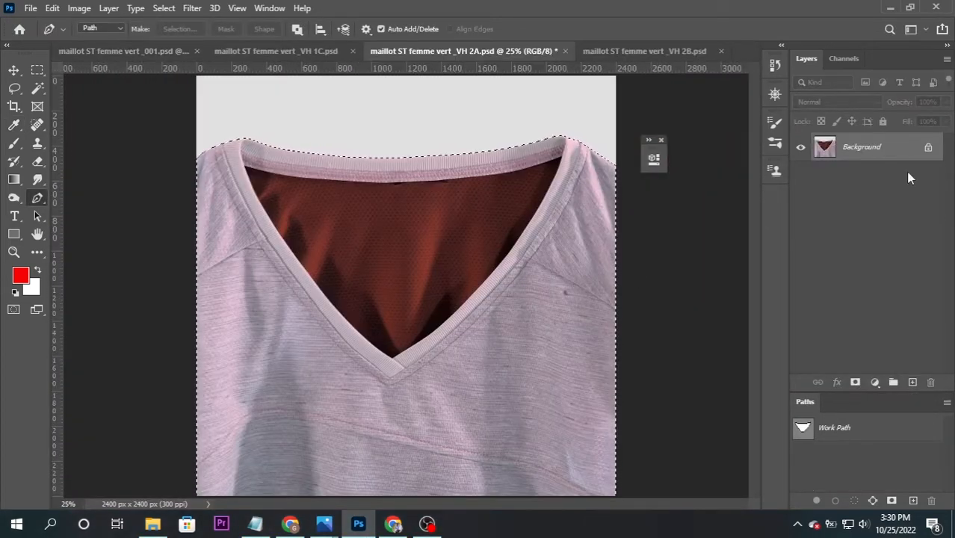
{"action": "key", "text": "ctrl+j"}
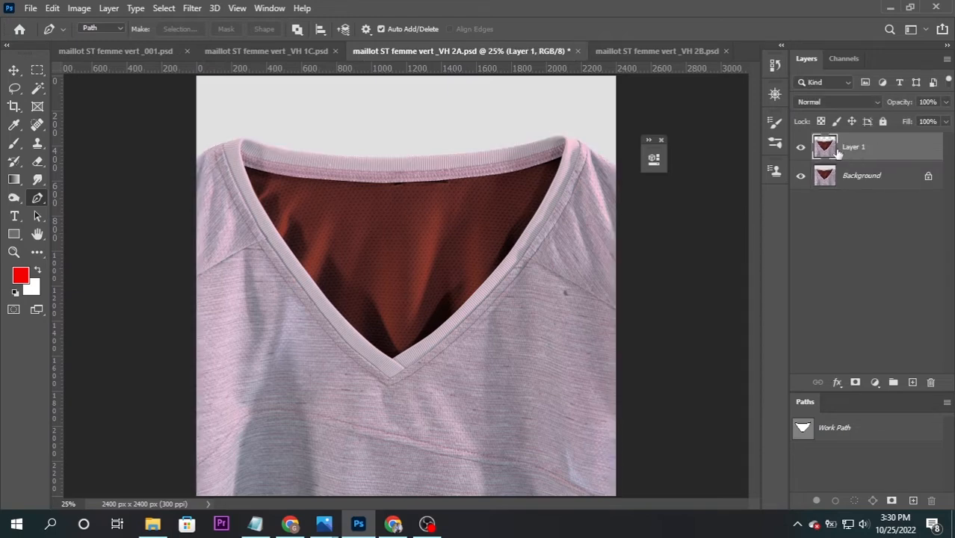
Step: Paste the neckline cutout into maillot ST femme vert _001.psd between the Color Fill 1 and Background copy layers
{"action": "left_click", "coordinate": [251, 50]}
{"action": "left_click", "coordinate": [132, 51]}
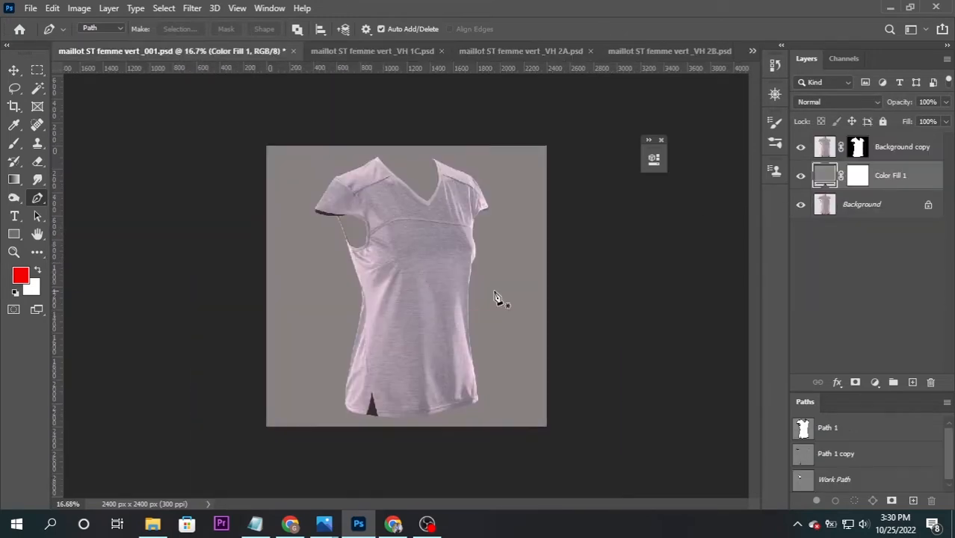
{"action": "left_click", "coordinate": [899, 147]}
{"action": "left_click", "coordinate": [893, 178]}
{"action": "key", "text": "ctrl+v"}
Step: Scale the pasted neckline layer to about 40% and position it behind the shirt's neck opening
{"action": "key", "text": "ctrl+t"}
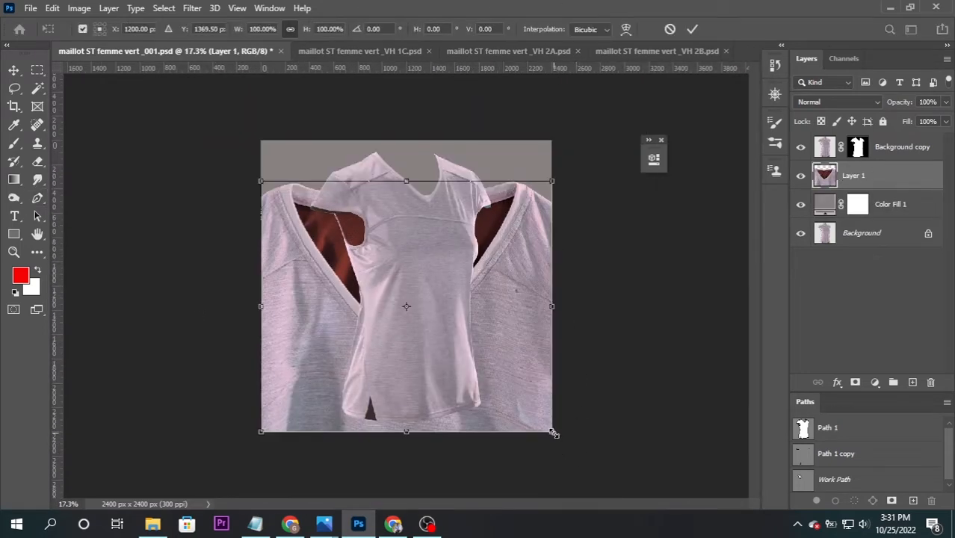
{"action": "left_click_drag", "start_coordinate": [553, 433], "coordinate": [495, 410]}
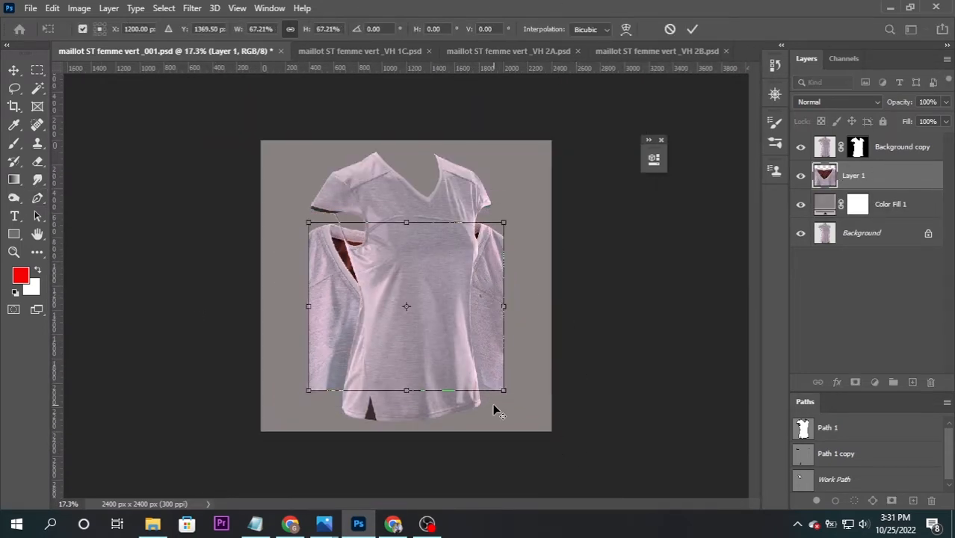
{"action": "left_click_drag", "start_coordinate": [493, 306], "coordinate": [465, 281]}
{"action": "left_click_drag", "start_coordinate": [441, 191], "coordinate": [442, 158]}
{"action": "scroll", "coordinate": [444, 160], "scroll_direction": "up", "scroll_amount": 5}
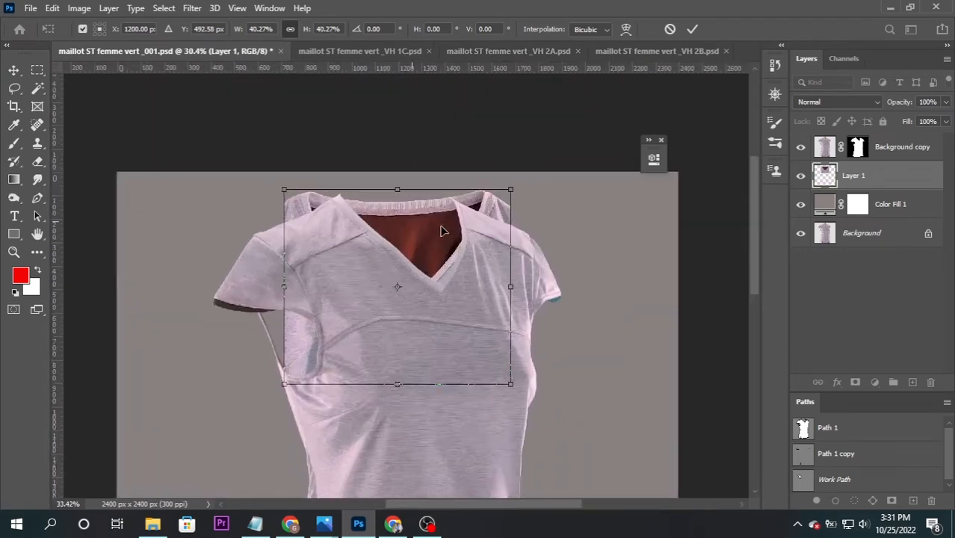
{"action": "scroll", "coordinate": [454, 204], "scroll_direction": "up", "scroll_amount": 1}
Step: Shrink the neckline layer to about 36% and nudge it sideways to fit the neck opening
{"action": "scroll", "coordinate": [544, 470], "scroll_direction": "down", "scroll_amount": 3}
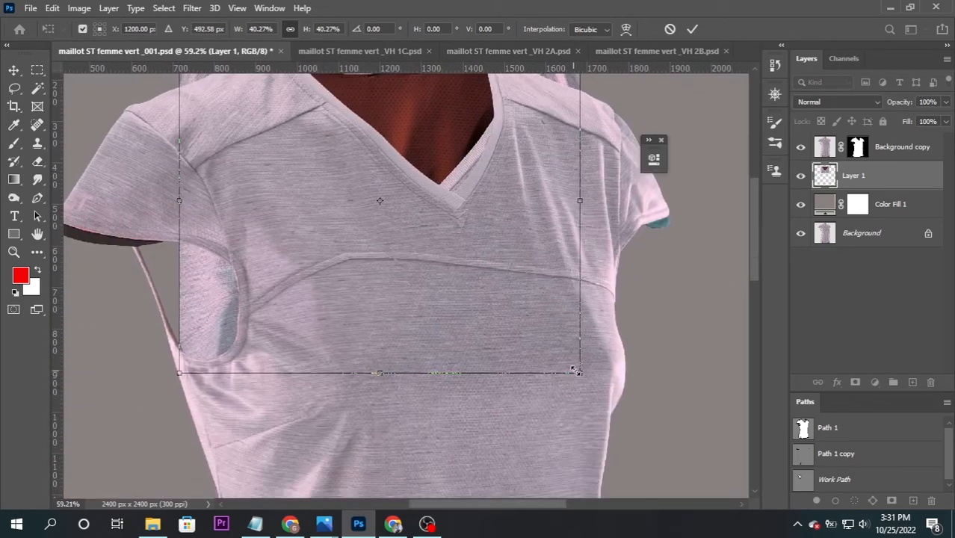
{"action": "left_click_drag", "start_coordinate": [573, 371], "coordinate": [539, 338]}
{"action": "left_click_drag", "start_coordinate": [477, 127], "coordinate": [525, 290]}
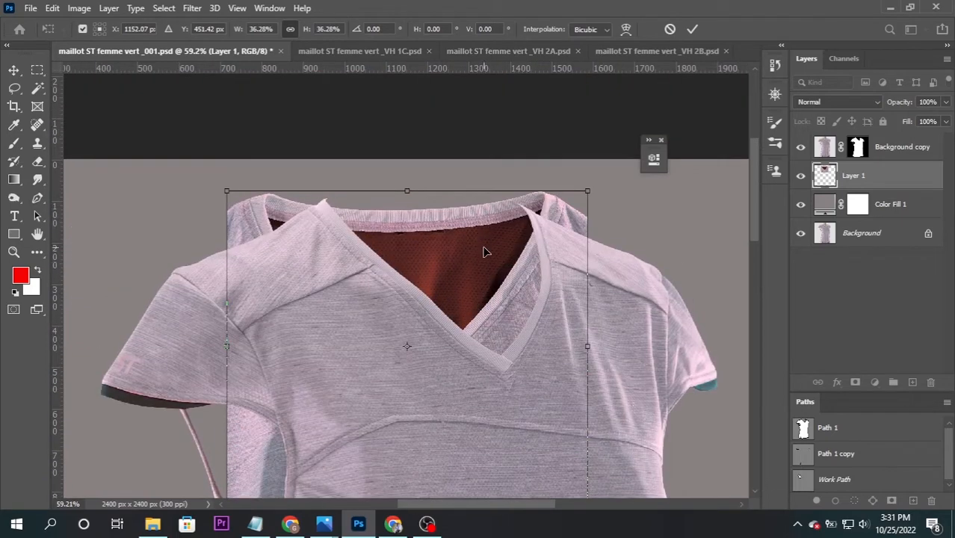
{"action": "key", "text": "Right"}
{"action": "key", "text": "Right"}
{"action": "key", "text": "Right"}
{"action": "key", "text": "Right"}
{"action": "key", "text": "Right"}
{"action": "key", "text": "Right"}
{"action": "key", "text": "Right"}
{"action": "key", "text": "Right"}
{"action": "key", "text": "Right"}
{"action": "key", "text": "Right"}
{"action": "key", "text": "Right"}
{"action": "key", "text": "Right"}
{"action": "key", "text": "Right"}
{"action": "key", "text": "Right"}
{"action": "key", "text": "Right"}
{"action": "key", "text": "Right"}
{"action": "key", "text": "Right"}
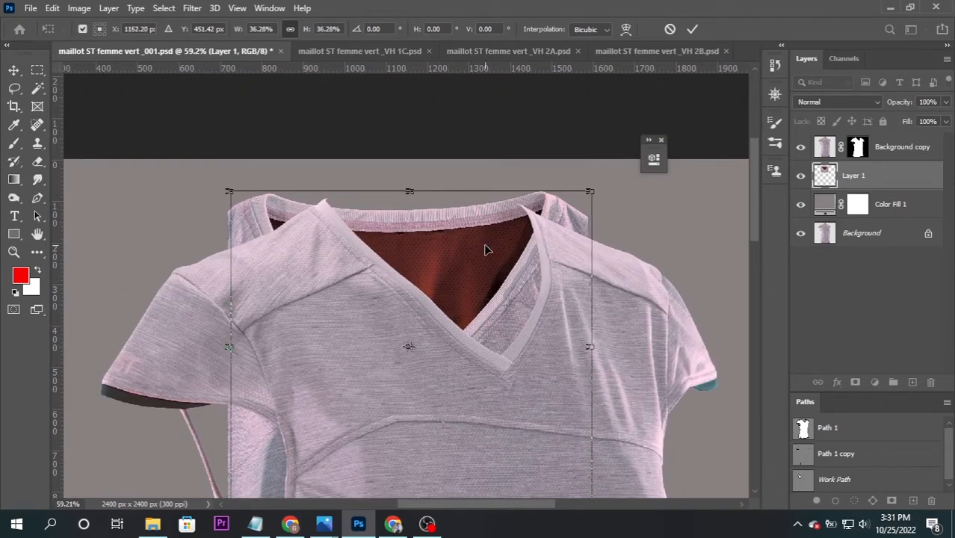
Step: Reduce the neckline layer to about 33.5% and shift it further toward the center of the neck opening
{"action": "left_click_drag", "start_coordinate": [536, 482], "coordinate": [567, 359]}
{"action": "left_click_drag", "start_coordinate": [632, 379], "coordinate": [617, 367]}
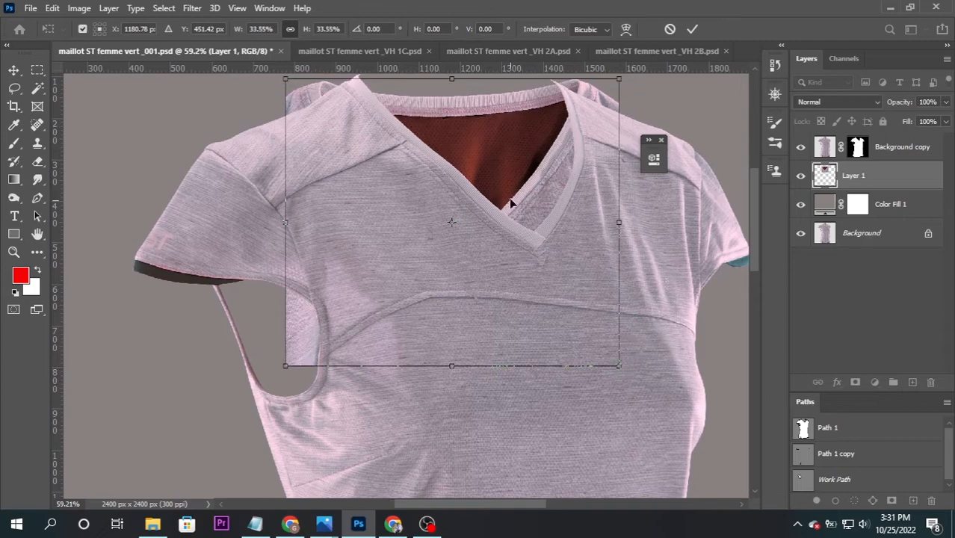
{"action": "scroll", "coordinate": [533, 354], "scroll_direction": "up", "scroll_amount": 2}
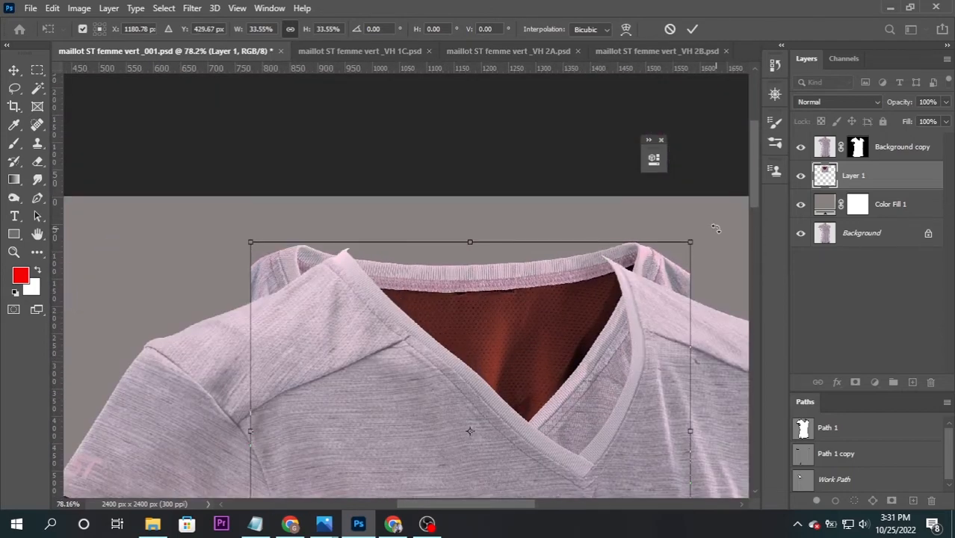
Step: Rotate the neckline layer about 3°, scale it to about 31%, align it with the shirt collar and apply the transform
{"action": "left_click_drag", "start_coordinate": [714, 225], "coordinate": [686, 260]}
{"action": "key", "text": "Up"}
{"action": "key", "text": "Up"}
{"action": "key", "text": "Up"}
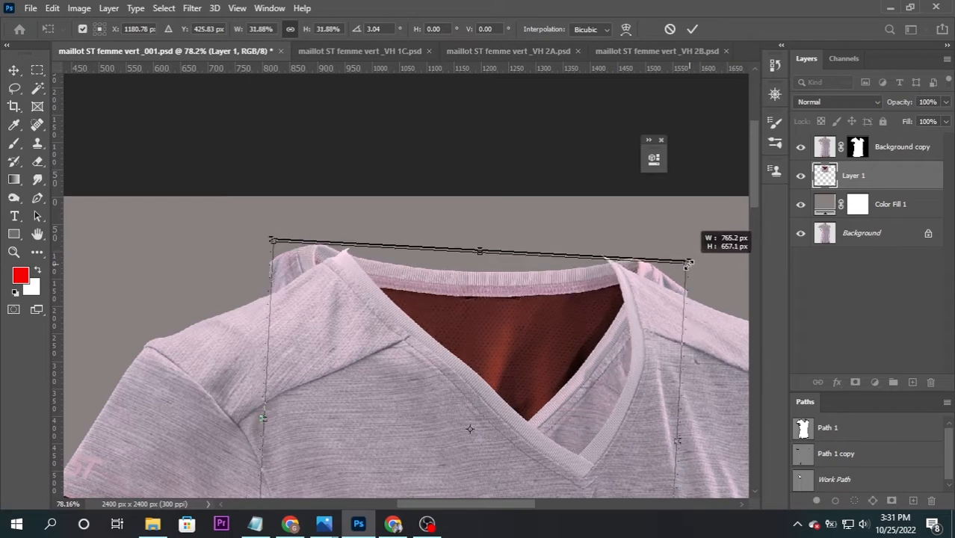
{"action": "left_click_drag", "start_coordinate": [501, 280], "coordinate": [510, 278]}
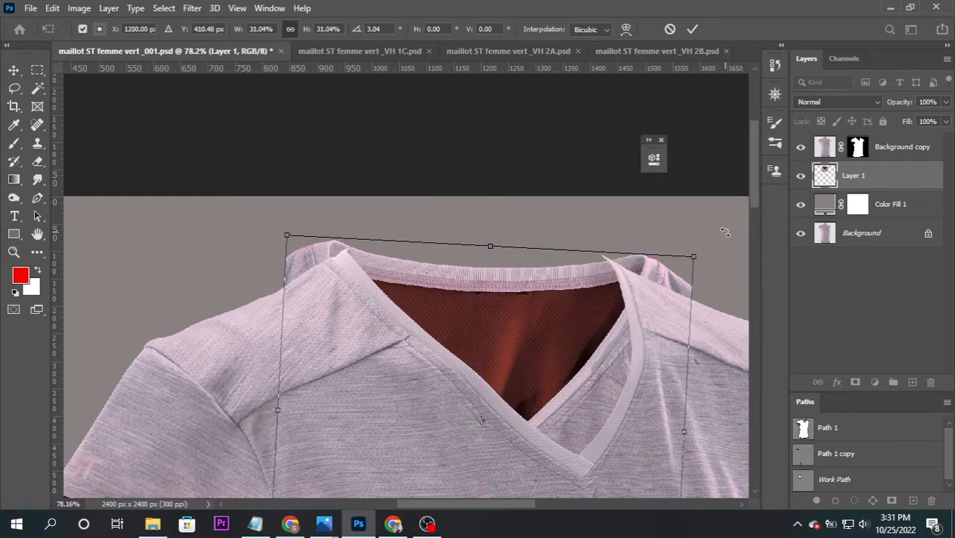
{"action": "left_click", "coordinate": [691, 29]}
Step: Load the shirt's outline as a selection, draw a closed curved Pen path over the neck opening and add it to the selection
{"action": "key", "text": "p"}
{"action": "scroll", "coordinate": [550, 314], "scroll_direction": "down", "scroll_amount": 4}
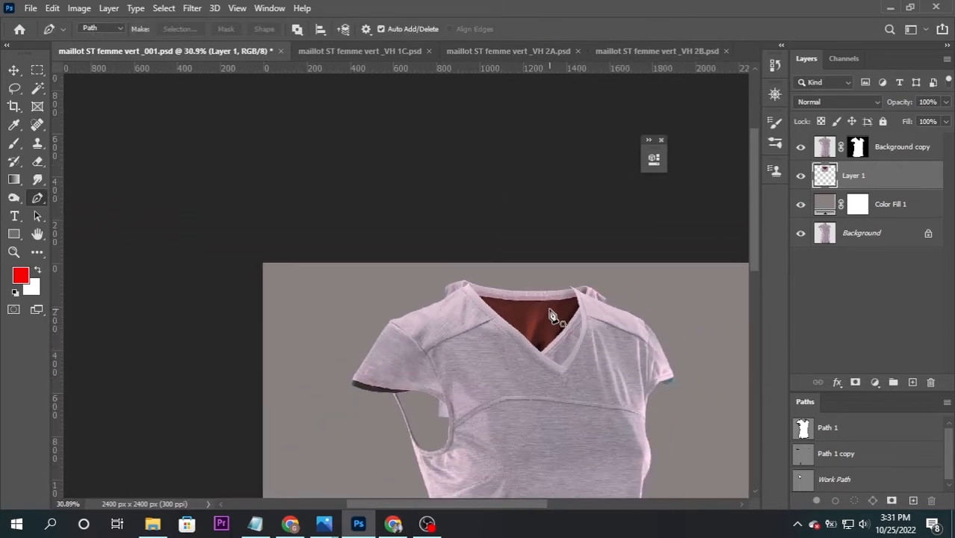
{"action": "scroll", "coordinate": [552, 316], "scroll_direction": "down", "scroll_amount": 1}
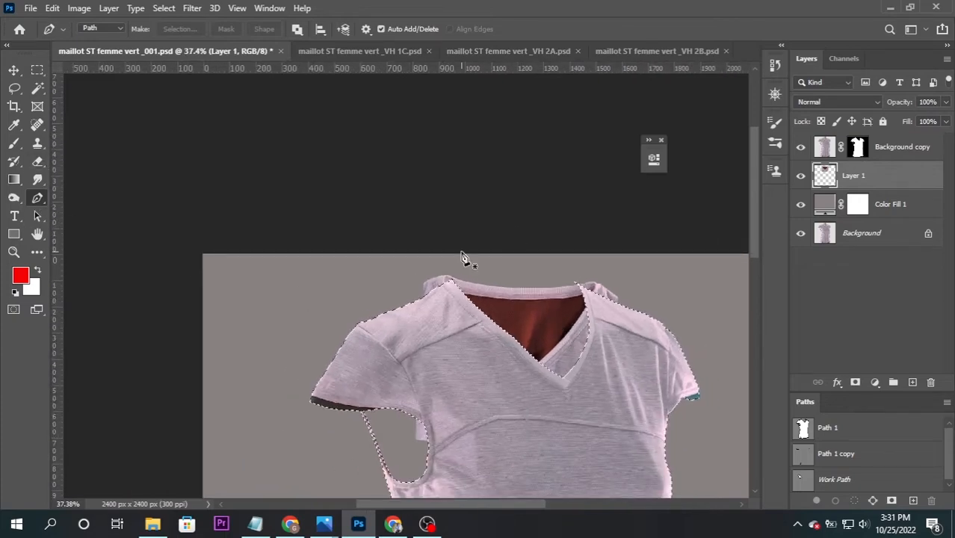
{"action": "scroll", "coordinate": [461, 258], "scroll_direction": "up", "scroll_amount": 8}
{"action": "left_click_drag", "start_coordinate": [437, 284], "coordinate": [522, 273]}
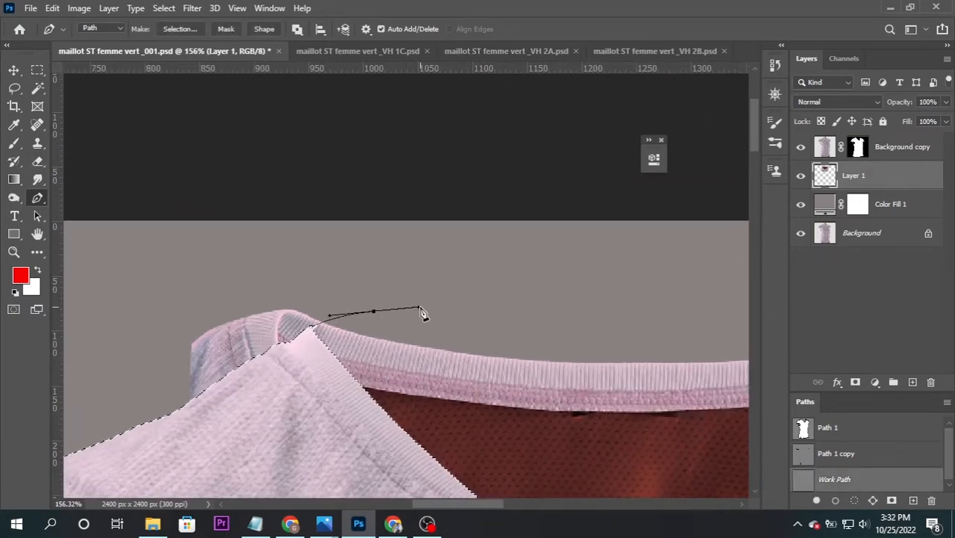
{"action": "scroll", "coordinate": [422, 314], "scroll_direction": "down", "scroll_amount": 2}
{"action": "scroll", "coordinate": [359, 328], "scroll_direction": "left", "scroll_amount": 2}
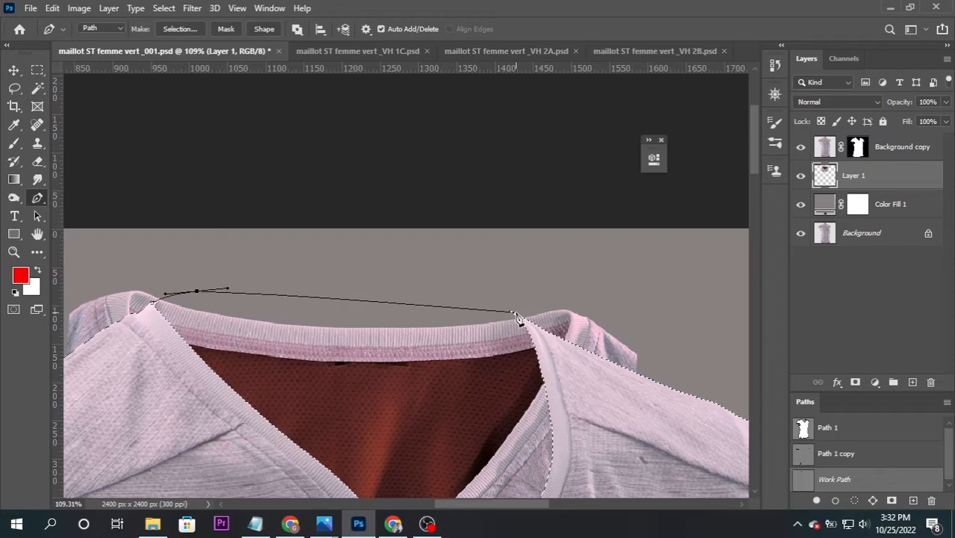
{"action": "left_click_drag", "start_coordinate": [557, 340], "coordinate": [573, 343]}
{"action": "left_click_drag", "start_coordinate": [573, 399], "coordinate": [565, 294]}
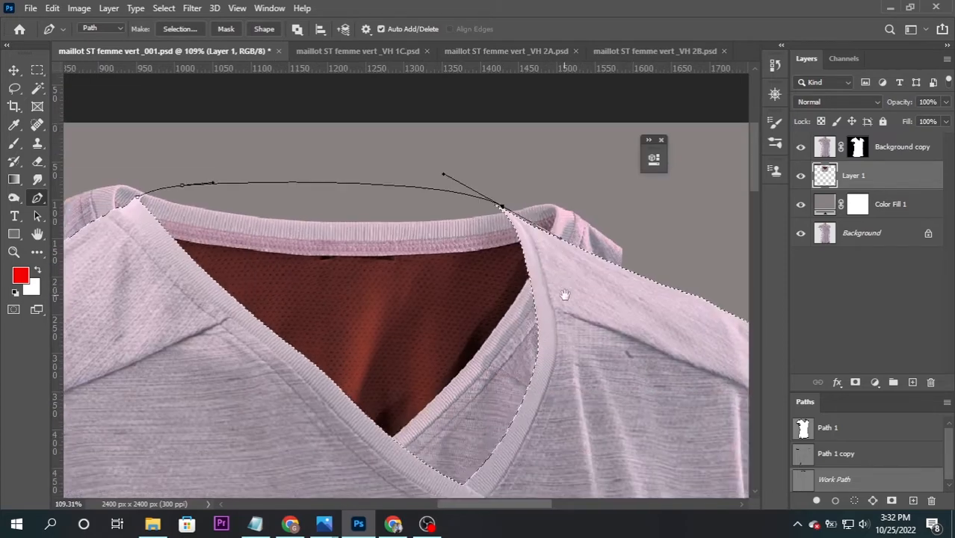
{"action": "left_click_drag", "start_coordinate": [586, 352], "coordinate": [588, 369]}
{"action": "scroll", "coordinate": [582, 407], "scroll_direction": "down", "scroll_amount": 2}
{"action": "left_click_drag", "start_coordinate": [588, 385], "coordinate": [603, 313]}
{"action": "left_click", "coordinate": [588, 460]}
{"action": "left_click_drag", "start_coordinate": [413, 399], "coordinate": [360, 358]}
{"action": "left_click", "coordinate": [315, 269]}
{"action": "key", "text": "ctrl+shift+Return"}
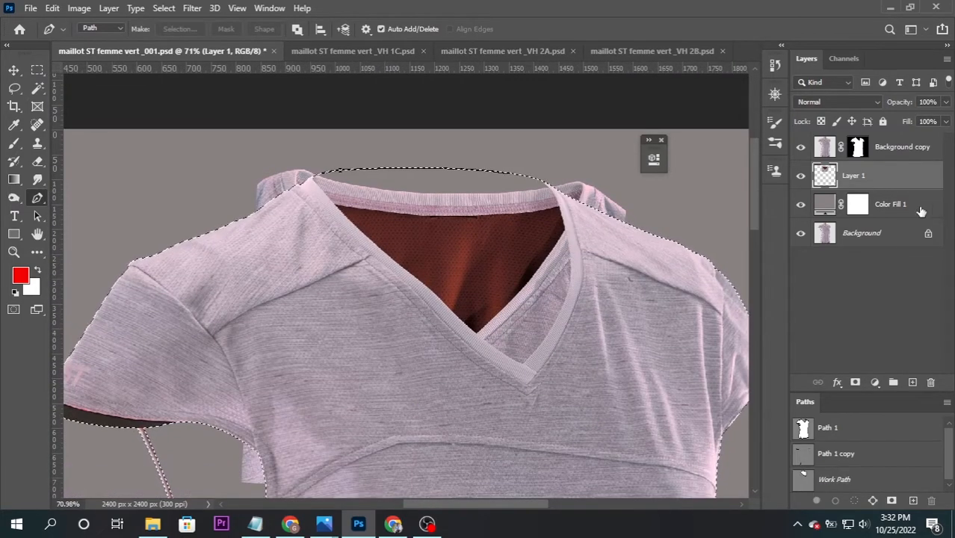
Step: Create a new layer above Background copy, stroke the selection with a 2 px centered red line and deselect
{"action": "left_click", "coordinate": [912, 148]}
{"action": "left_click", "coordinate": [912, 383]}
{"action": "key", "text": "alt+e"}
{"action": "type", "text": "s"}
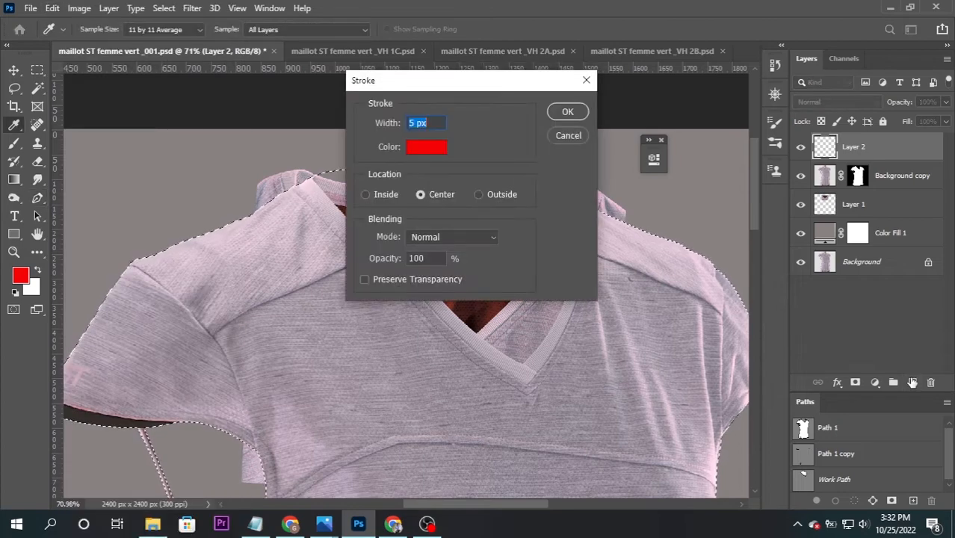
{"action": "type", "text": "2"}
{"action": "key", "text": "Return"}
{"action": "key", "text": "p"}
{"action": "key", "text": "ctrl+d"}
Step: Nudge Layer 1 sideways so the inner collar sits centered in the neck opening, and apply the transform
{"action": "left_click", "coordinate": [880, 212]}
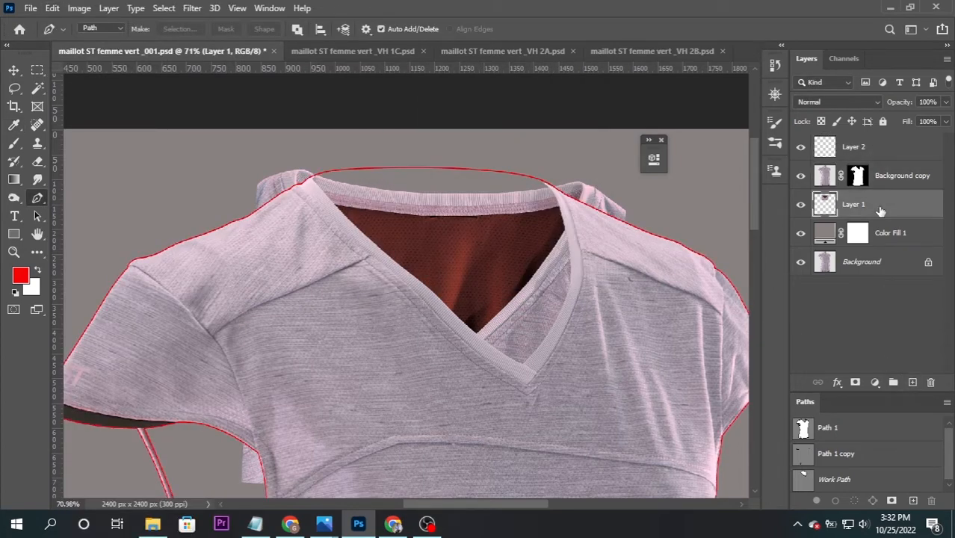
{"action": "key", "text": "ctrl+t"}
{"action": "key", "text": "Right"}
{"action": "key", "text": "Right"}
{"action": "key", "text": "Right"}
{"action": "key", "text": "Right"}
{"action": "key", "text": "Right"}
{"action": "key", "text": "Right"}
{"action": "key", "text": "Right"}
{"action": "key", "text": "Right"}
{"action": "key", "text": "Right"}
{"action": "key", "text": "Right"}
{"action": "key", "text": "Right"}
{"action": "key", "text": "Right"}
{"action": "key", "text": "Right"}
{"action": "key", "text": "Right"}
{"action": "key", "text": "Right"}
{"action": "key", "text": "Right"}
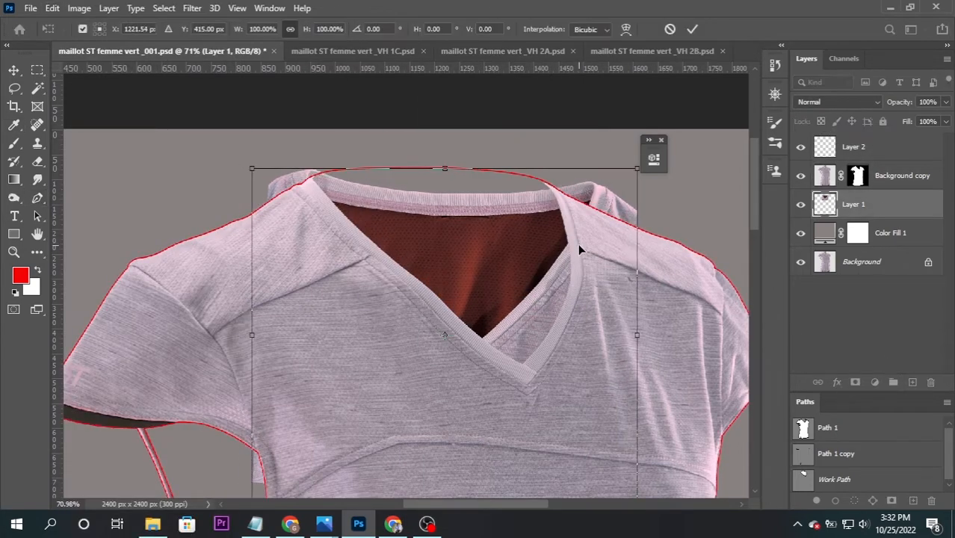
{"action": "left_click", "coordinate": [691, 28]}
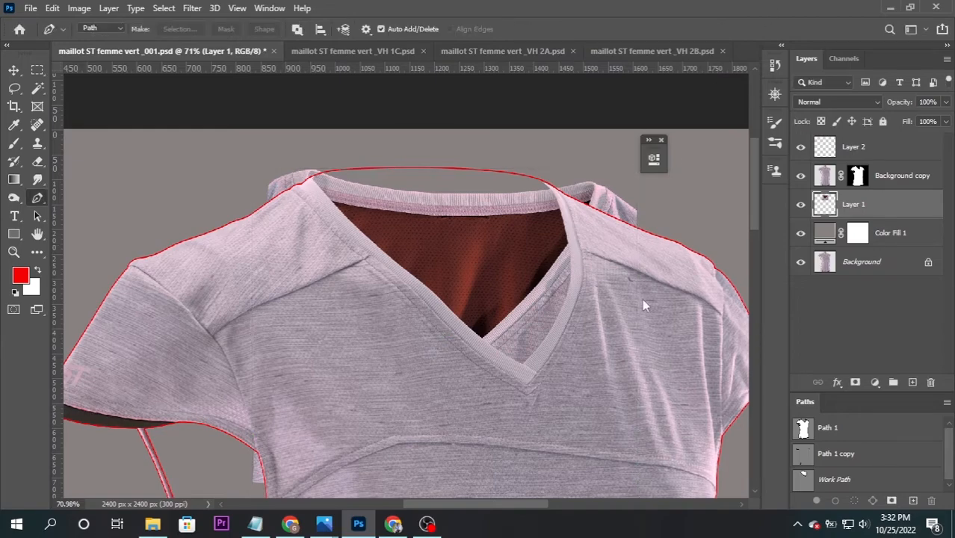
Step: Open Layer 1 in Liquify and show only Layer 2's red outline as the backdrop
{"action": "key", "text": "ctrl+shift+x"}
{"action": "left_click", "coordinate": [677, 407]}
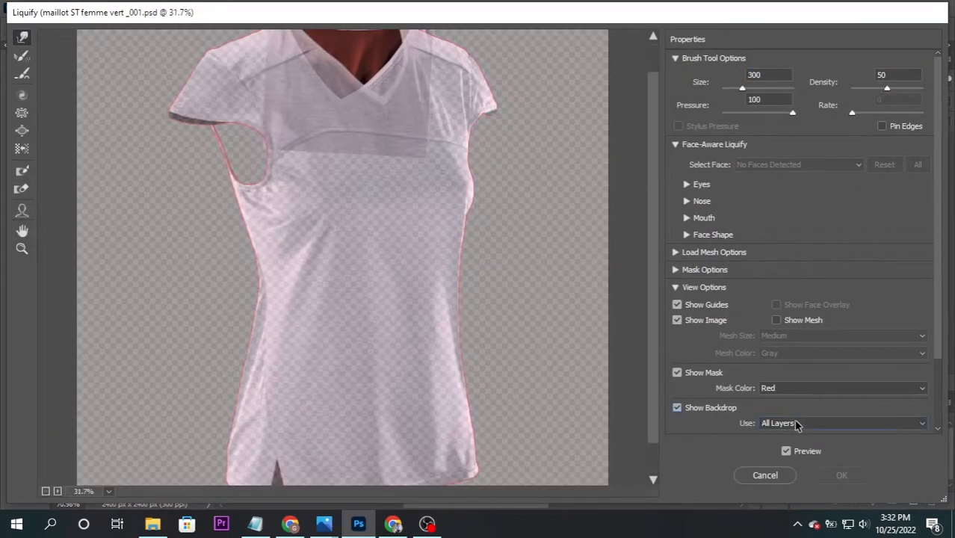
{"action": "left_click", "coordinate": [842, 423]}
{"action": "left_click", "coordinate": [769, 489]}
Step: Warp the left part of the back collar up toward the red outline with the Forward Warp tool
{"action": "scroll", "coordinate": [405, 149], "scroll_direction": "up", "scroll_amount": 4}
{"action": "left_click_drag", "start_coordinate": [438, 297], "coordinate": [461, 418]}
{"action": "scroll", "coordinate": [232, 45], "scroll_direction": "up", "scroll_amount": 2}
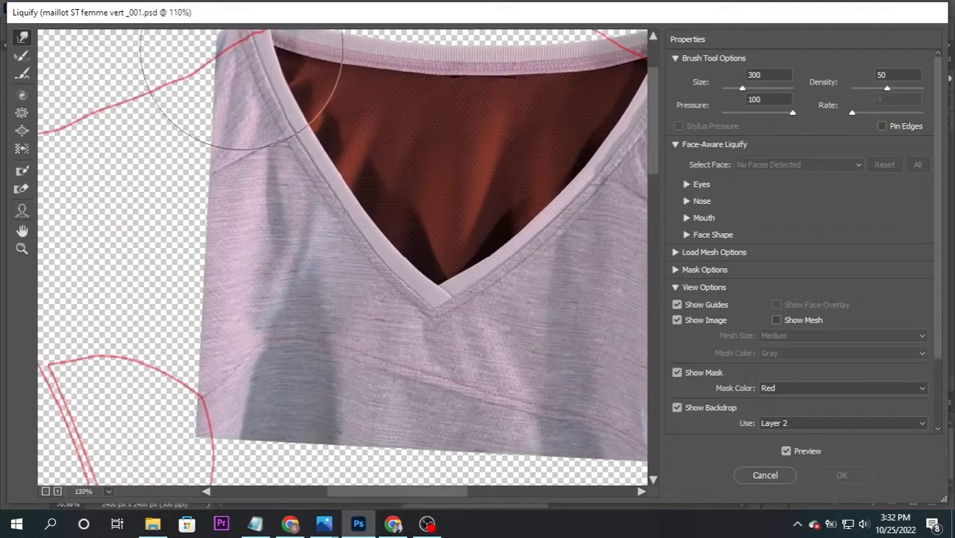
{"action": "left_click_drag", "start_coordinate": [448, 277], "coordinate": [327, 422]}
{"action": "left_click", "coordinate": [22, 149]}
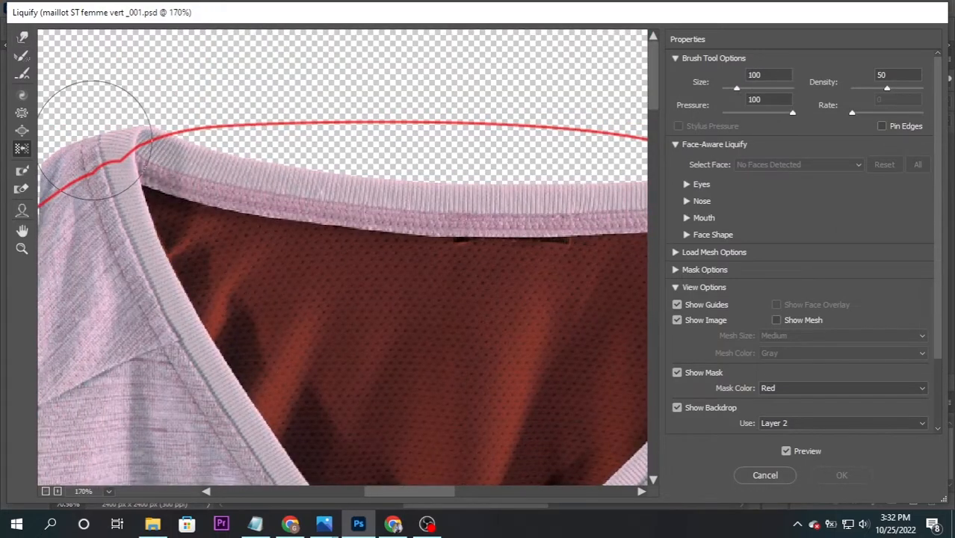
{"action": "left_click", "coordinate": [23, 35]}
{"action": "left_click_drag", "start_coordinate": [353, 153], "coordinate": [344, 4]}
{"action": "left_click_drag", "start_coordinate": [333, 102], "coordinate": [339, 89]}
{"action": "left_click_drag", "start_coordinate": [205, 110], "coordinate": [427, 64]}
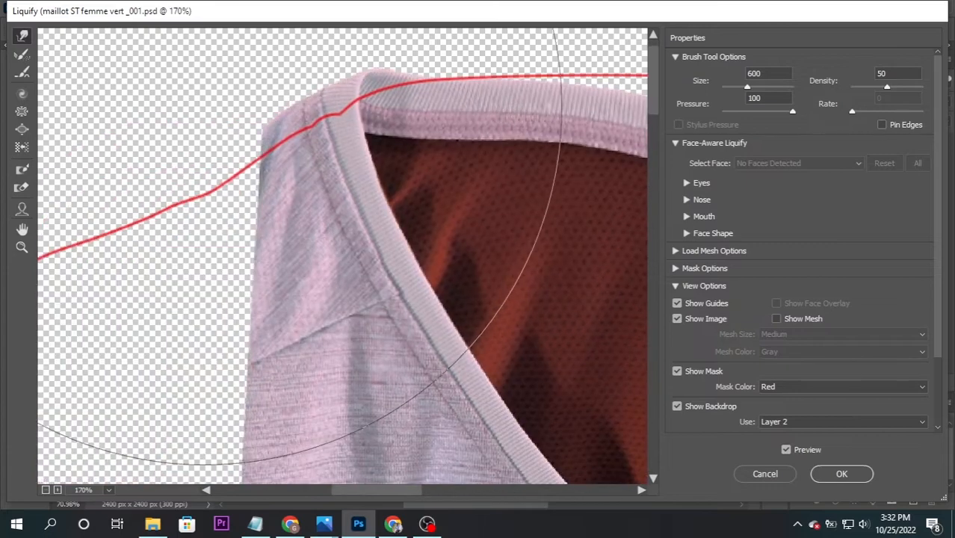
Step: Refine the left collar corner against the red outline using a 250 px warp brush
{"action": "key", "text": "bracketleft"}
{"action": "key", "text": "bracketleft"}
{"action": "key", "text": "bracketleft"}
{"action": "key", "text": "bracketleft"}
{"action": "mouse_move", "coordinate": [323, 90]}
{"action": "left_mouse_down"}
{"action": "mouse_move", "coordinate": [330, 119]}
{"action": "mouse_move", "coordinate": [309, 138]}
{"action": "mouse_move", "coordinate": [329, 149]}
{"action": "mouse_move", "coordinate": [331, 138]}
{"action": "left_mouse_up"}
Step: Warp the right collar corner and shoulder with a larger brush so they meet the red outline
{"action": "left_click_drag", "start_coordinate": [602, 97], "coordinate": [459, 129]}
{"action": "left_click_drag", "start_coordinate": [612, 176], "coordinate": [164, 185]}
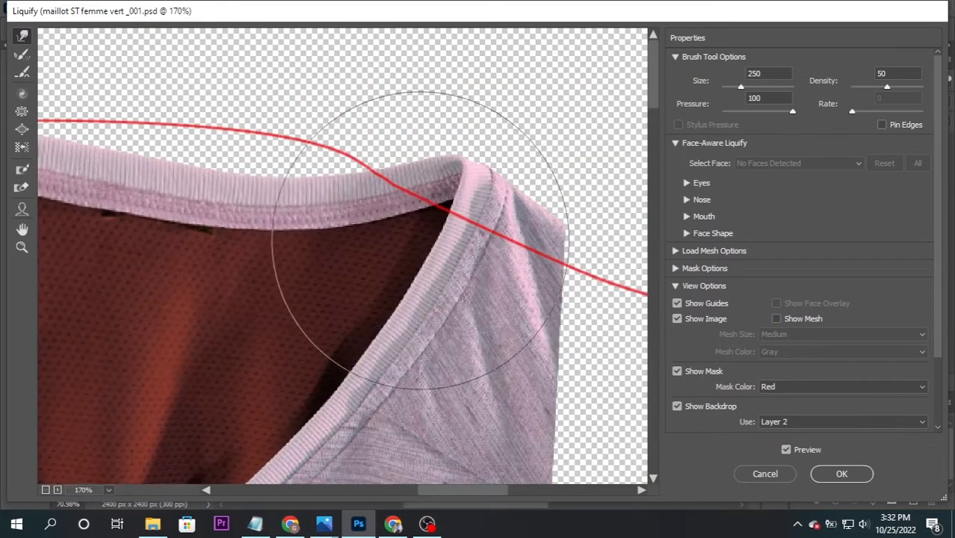
{"action": "key", "text": "bracketright"}
{"action": "key", "text": "bracketright"}
{"action": "key", "text": "bracketright"}
{"action": "key", "text": "bracketright"}
{"action": "mouse_move", "coordinate": [555, 243]}
{"action": "left_mouse_down"}
{"action": "mouse_move", "coordinate": [407, 149]}
{"action": "mouse_move", "coordinate": [507, 180]}
{"action": "left_mouse_up"}
{"action": "key", "text": "bracketright"}
{"action": "key", "text": "bracketright"}
{"action": "key", "text": "bracketright"}
{"action": "key", "text": "bracketright"}
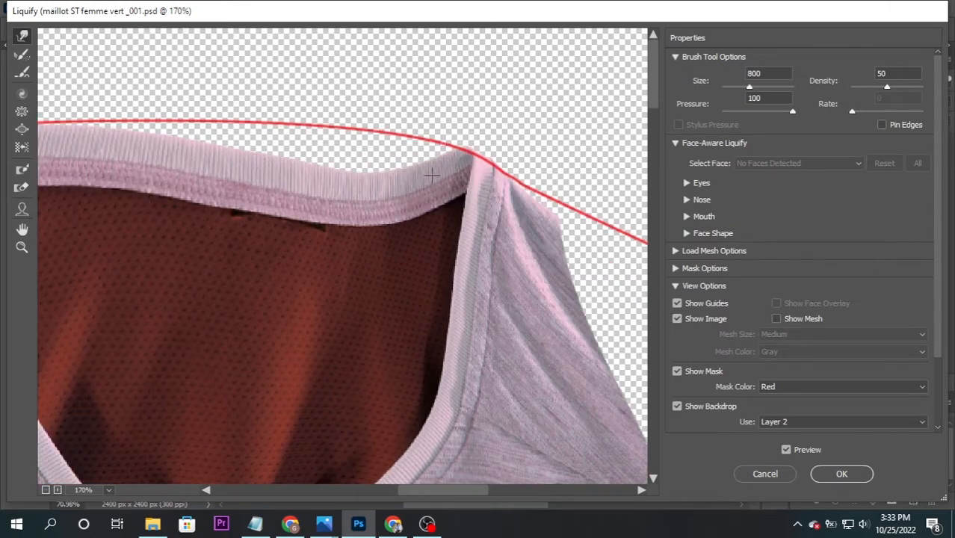
Step: Push the right half of the back collar band up to the red outline with warp brushes of 300 and 200
{"action": "key", "text": "bracketleft"}
{"action": "key", "text": "bracketleft"}
{"action": "key", "text": "bracketleft"}
{"action": "key", "text": "bracketleft"}
{"action": "key", "text": "bracketleft"}
{"action": "mouse_move", "coordinate": [341, 204]}
{"action": "left_mouse_down"}
{"action": "mouse_move", "coordinate": [340, 174]}
{"action": "mouse_move", "coordinate": [347, 145]}
{"action": "left_mouse_up"}
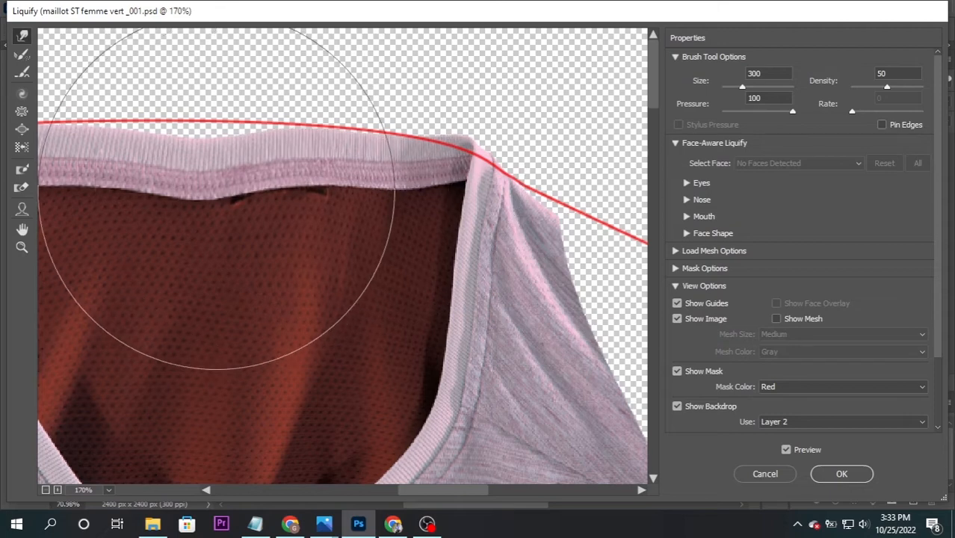
{"action": "mouse_move", "coordinate": [216, 191]}
{"action": "left_mouse_down"}
{"action": "mouse_move", "coordinate": [201, 164]}
{"action": "mouse_move", "coordinate": [164, 159]}
{"action": "left_mouse_up"}
{"action": "key", "text": "bracketleft"}
{"action": "key", "text": "bracketleft"}
{"action": "left_click_drag", "start_coordinate": [373, 152], "coordinate": [358, 135]}
{"action": "left_click_drag", "start_coordinate": [560, 140], "coordinate": [548, 146]}
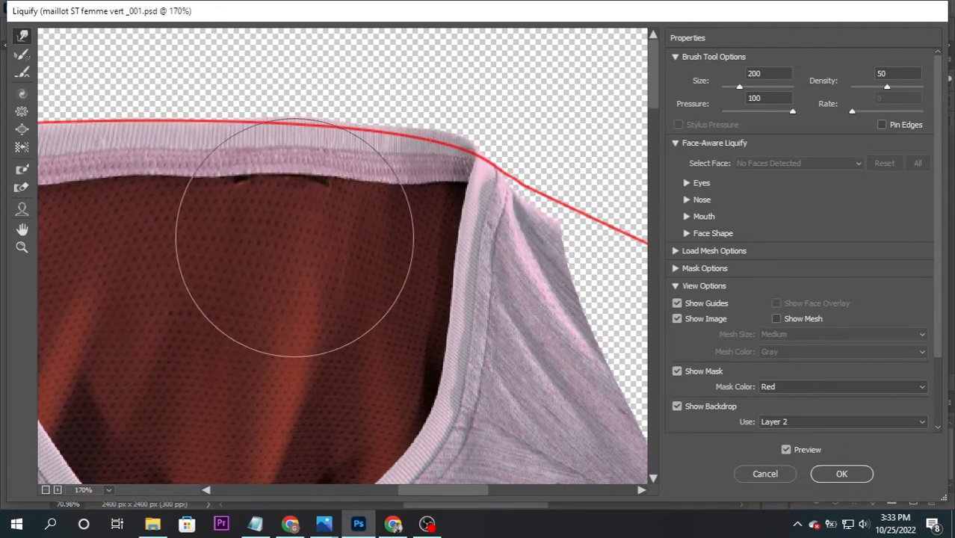
Step: Smooth the middle of the back collar band along the red outline with a 300 px warp brush
{"action": "left_click_drag", "start_coordinate": [116, 202], "coordinate": [396, 142]}
{"action": "key", "text": "bracketright"}
{"action": "key", "text": "bracketright"}
{"action": "left_click_drag", "start_coordinate": [352, 104], "coordinate": [350, 96]}
{"action": "left_click_drag", "start_coordinate": [487, 150], "coordinate": [319, 182]}
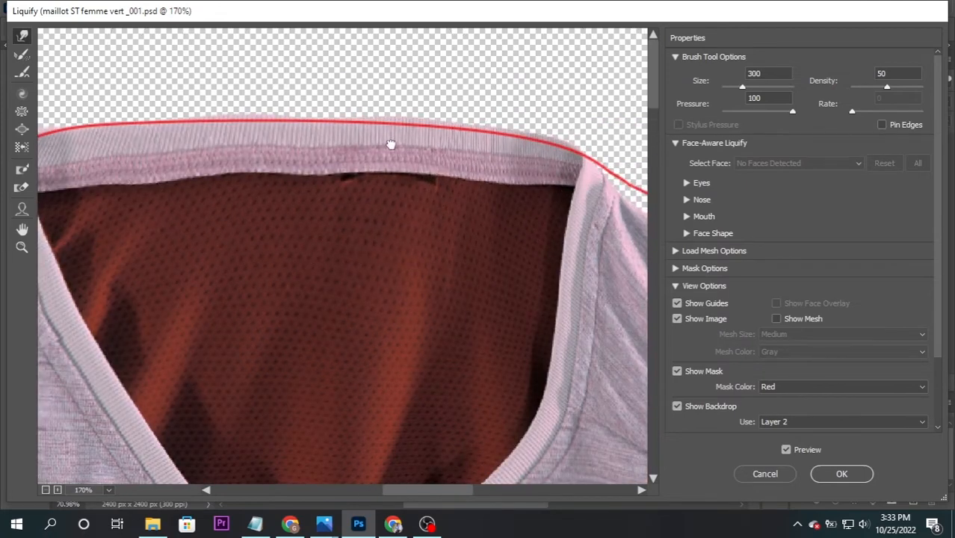
{"action": "scroll", "coordinate": [390, 144], "scroll_direction": "down", "scroll_amount": 3}
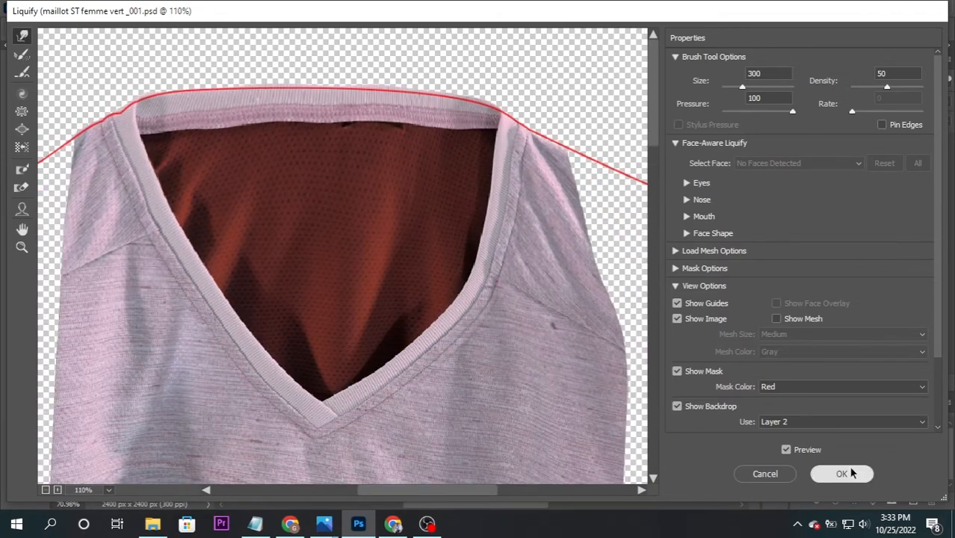
Step: Apply the Liquify warp and mask Layer 1 with a selection loaded from the Work Path
{"action": "left_click", "coordinate": [842, 474]}
{"action": "scroll", "coordinate": [410, 197], "scroll_direction": "up", "scroll_amount": 3}
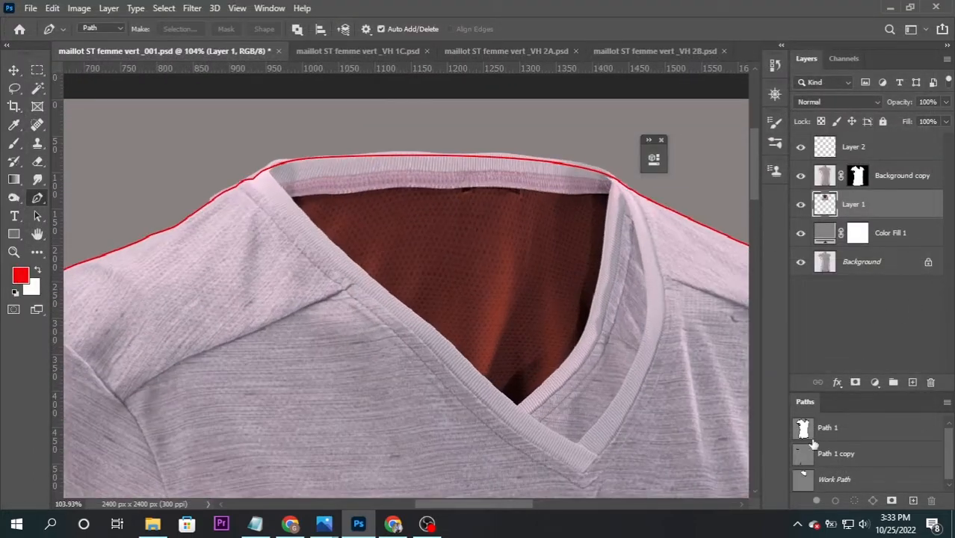
{"action": "left_click", "coordinate": [805, 475], "text": "ctrl"}
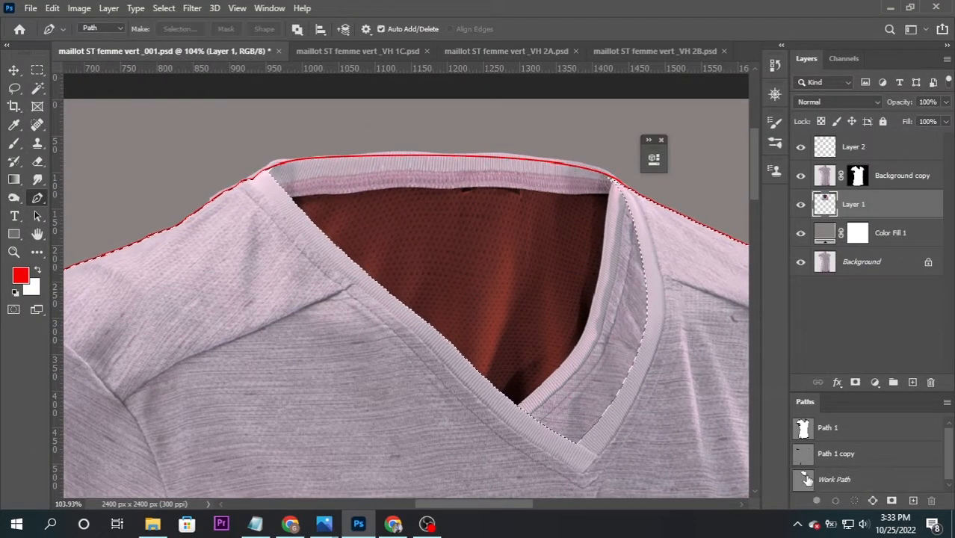
{"action": "left_click", "coordinate": [855, 382]}
Step: Hide the red outline on Layer 2 and check the masked neckline against the shirt's shoulders
{"action": "scroll", "coordinate": [322, 241], "scroll_direction": "down", "scroll_amount": 1}
{"action": "left_click", "coordinate": [800, 147]}
{"action": "scroll", "coordinate": [188, 308], "scroll_direction": "down", "scroll_amount": 4}
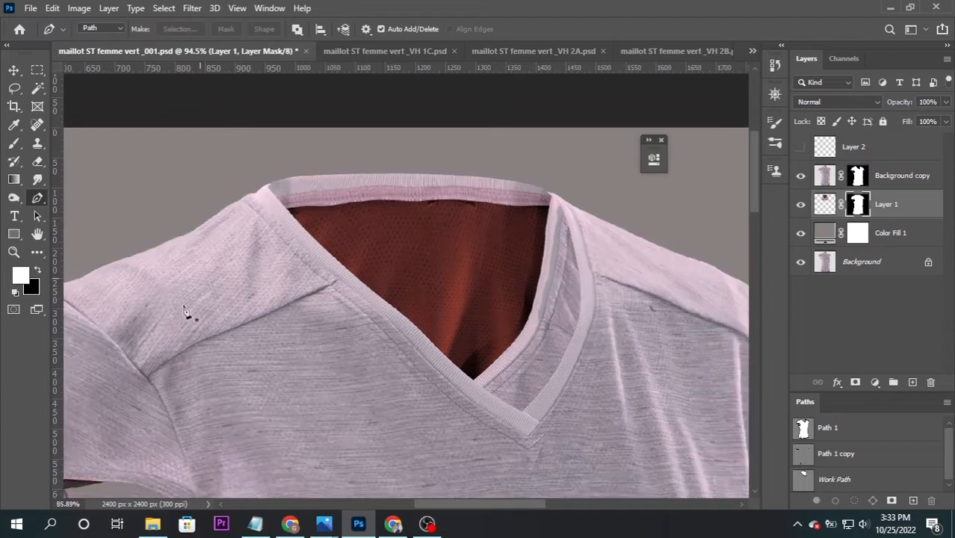
{"action": "scroll", "coordinate": [424, 295], "scroll_direction": "up", "scroll_amount": 3}
{"action": "scroll", "coordinate": [423, 295], "scroll_direction": "down", "scroll_amount": 5}
{"action": "scroll", "coordinate": [425, 296], "scroll_direction": "up", "scroll_amount": 3}
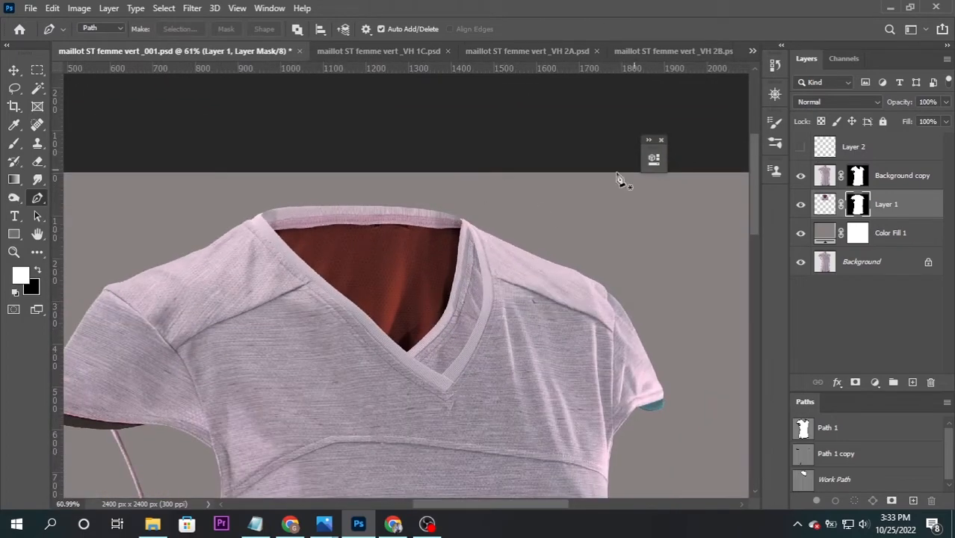
Step: Add a new layer clipped to Layer 1 and set up the Clone Stamp to sample all layers
{"action": "scroll", "coordinate": [420, 190], "scroll_direction": "up", "scroll_amount": 7}
{"action": "key", "text": "s"}
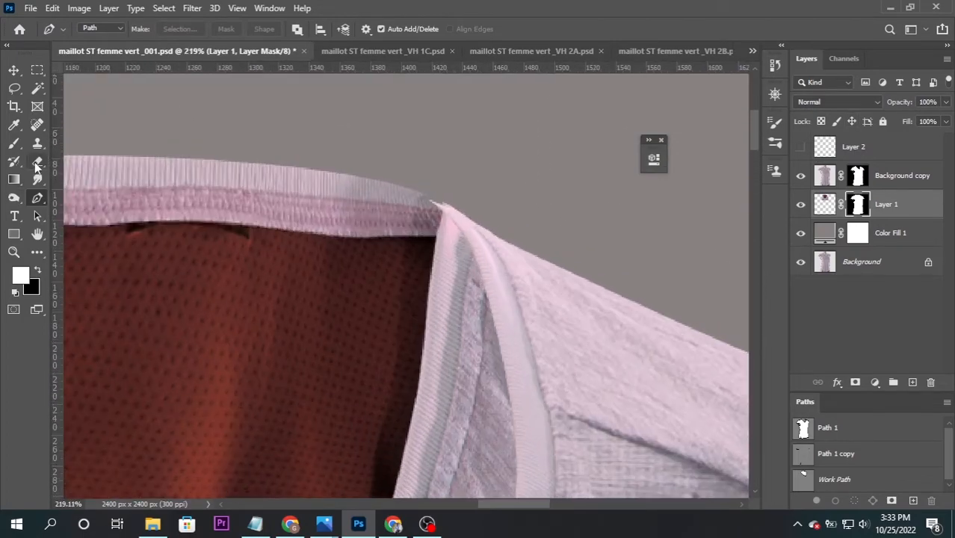
{"action": "left_click", "coordinate": [889, 210]}
{"action": "left_click", "coordinate": [913, 383]}
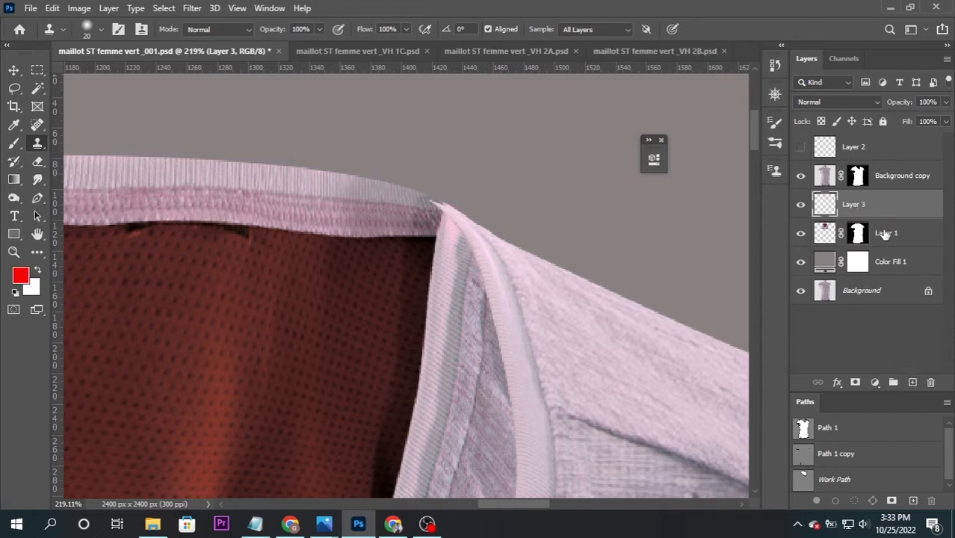
{"action": "scroll", "coordinate": [443, 348], "scroll_direction": "down", "scroll_amount": 2}
{"action": "scroll", "coordinate": [419, 236], "scroll_direction": "up", "scroll_amount": 3}
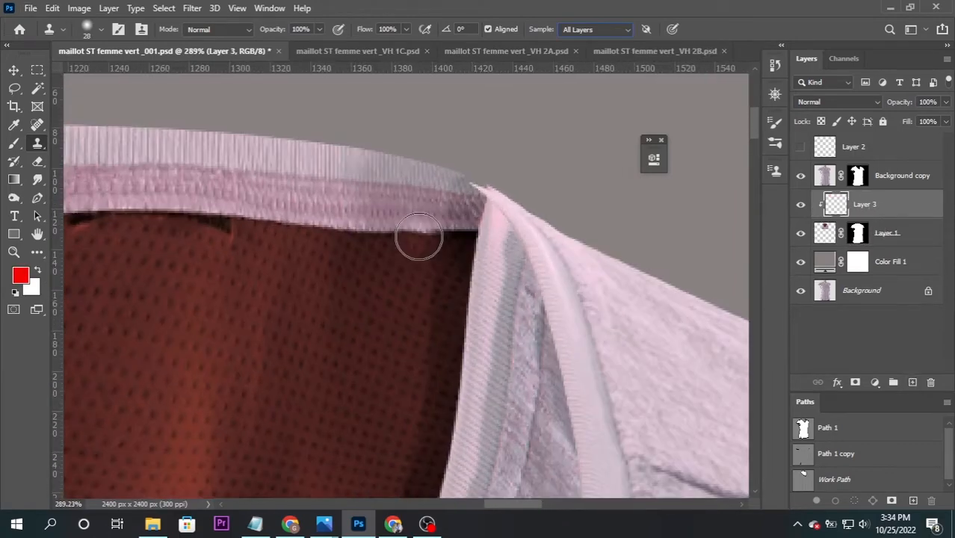
Step: Clone the dark red mesh fabric over the upper part of the extra inner collar strip at the right of the neck opening
{"action": "mouse_move", "coordinate": [469, 237]}
{"action": "left_mouse_down"}
{"action": "mouse_move", "coordinate": [473, 255]}
{"action": "mouse_move", "coordinate": [505, 279]}
{"action": "mouse_move", "coordinate": [487, 305]}
{"action": "mouse_move", "coordinate": [510, 330]}
{"action": "mouse_move", "coordinate": [494, 420]}
{"action": "mouse_move", "coordinate": [517, 374]}
{"action": "left_mouse_up"}
{"action": "left_click_drag", "start_coordinate": [425, 362], "coordinate": [426, 282]}
{"action": "mouse_move", "coordinate": [396, 328]}
{"action": "left_mouse_down"}
{"action": "mouse_move", "coordinate": [370, 254]}
{"action": "mouse_move", "coordinate": [374, 232]}
{"action": "left_mouse_up"}
{"action": "scroll", "coordinate": [379, 337], "scroll_direction": "down", "scroll_amount": 2}
{"action": "left_click_drag", "start_coordinate": [371, 230], "coordinate": [385, 242]}
{"action": "left_click", "coordinate": [322, 226], "text": "alt"}
{"action": "left_click_drag", "start_coordinate": [322, 226], "coordinate": [361, 84]}
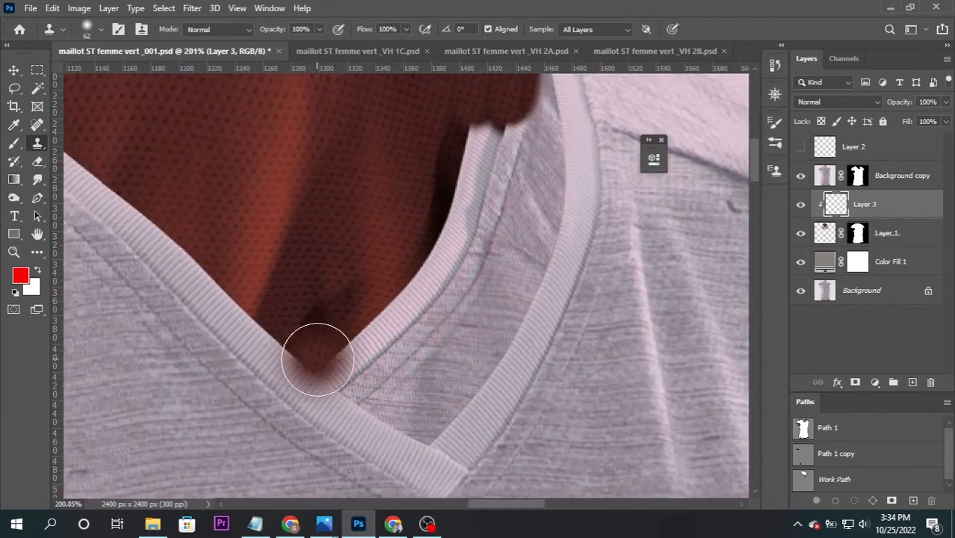
Step: Clone red mesh over the remaining inner collar down to the V point and along the right collar edge, using a 62 px brush
{"action": "mouse_move", "coordinate": [317, 358]}
{"action": "left_mouse_down"}
{"action": "mouse_move", "coordinate": [428, 279]}
{"action": "mouse_move", "coordinate": [394, 441]}
{"action": "left_mouse_up"}
{"action": "left_click", "coordinate": [330, 193], "text": "alt"}
{"action": "mouse_move", "coordinate": [381, 282]}
{"action": "left_mouse_down"}
{"action": "mouse_move", "coordinate": [437, 282]}
{"action": "mouse_move", "coordinate": [486, 259]}
{"action": "left_mouse_up"}
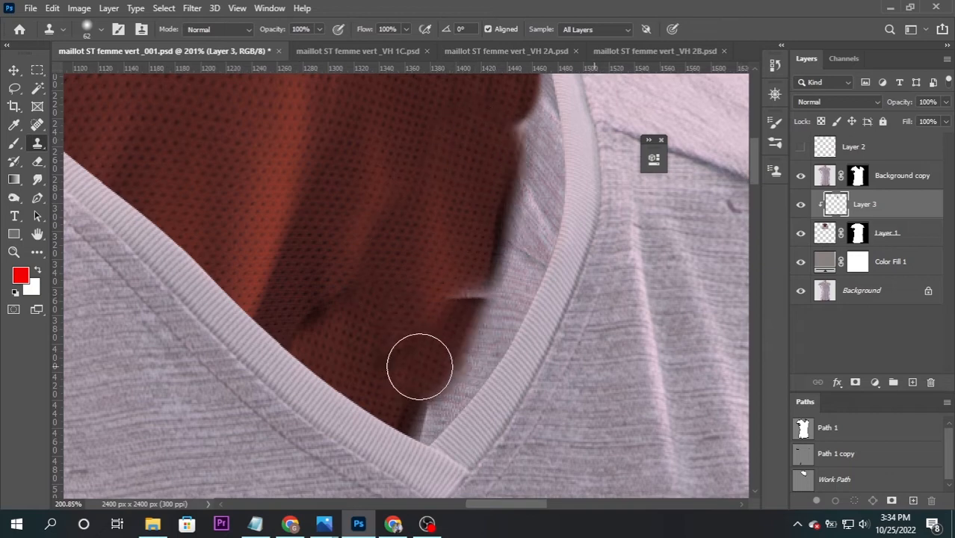
{"action": "scroll", "coordinate": [419, 367], "scroll_direction": "down", "scroll_amount": 3}
{"action": "mouse_move", "coordinate": [464, 305]}
{"action": "left_mouse_down"}
{"action": "mouse_move", "coordinate": [435, 395]}
{"action": "mouse_move", "coordinate": [491, 247]}
{"action": "left_mouse_up"}
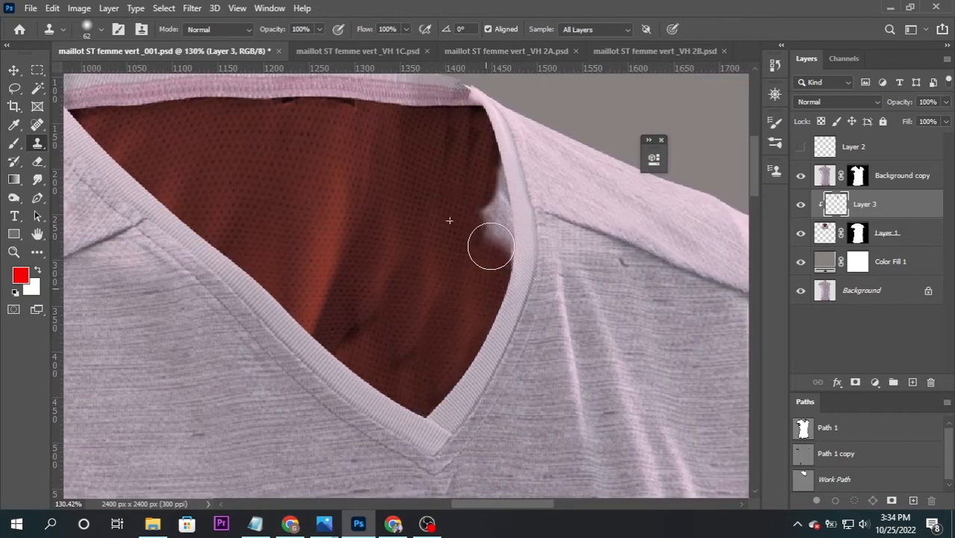
{"action": "scroll", "coordinate": [502, 172], "scroll_direction": "down", "scroll_amount": 3}
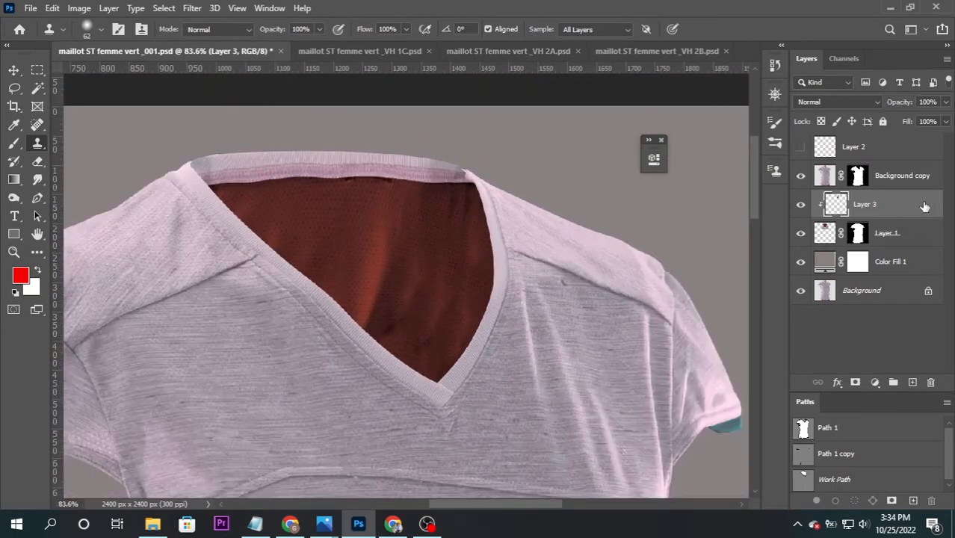
Step: Merge the clone layer with Layer 1 and patch the dark streaks in the mesh near the upper right collar
{"action": "left_click", "coordinate": [888, 243], "text": "shift"}
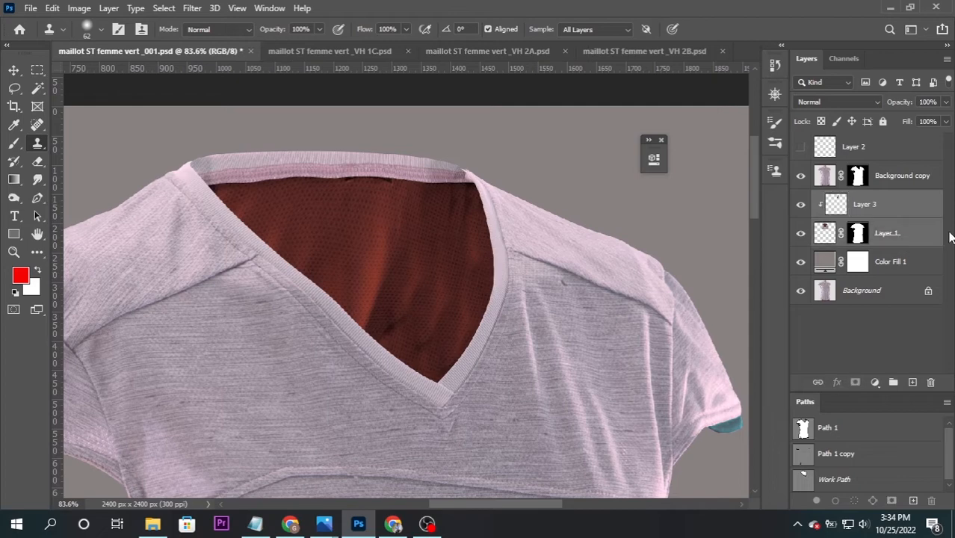
{"action": "key", "text": "ctrl+e"}
{"action": "scroll", "coordinate": [582, 239], "scroll_direction": "up", "scroll_amount": 2}
{"action": "right_click", "coordinate": [37, 125]}
{"action": "left_click", "coordinate": [105, 149]}
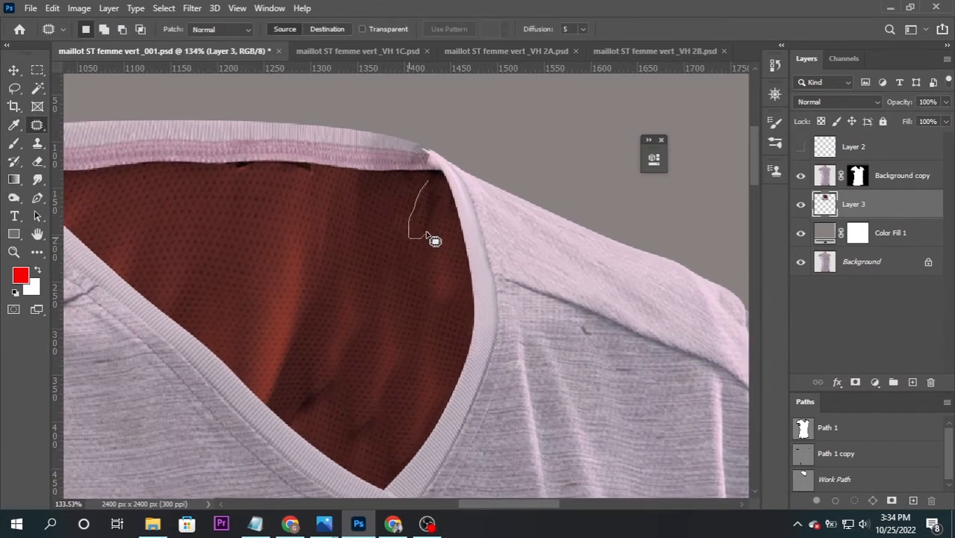
{"action": "scroll", "coordinate": [399, 290], "scroll_direction": "down", "scroll_amount": 2}
{"action": "key", "text": "ctrl+d"}
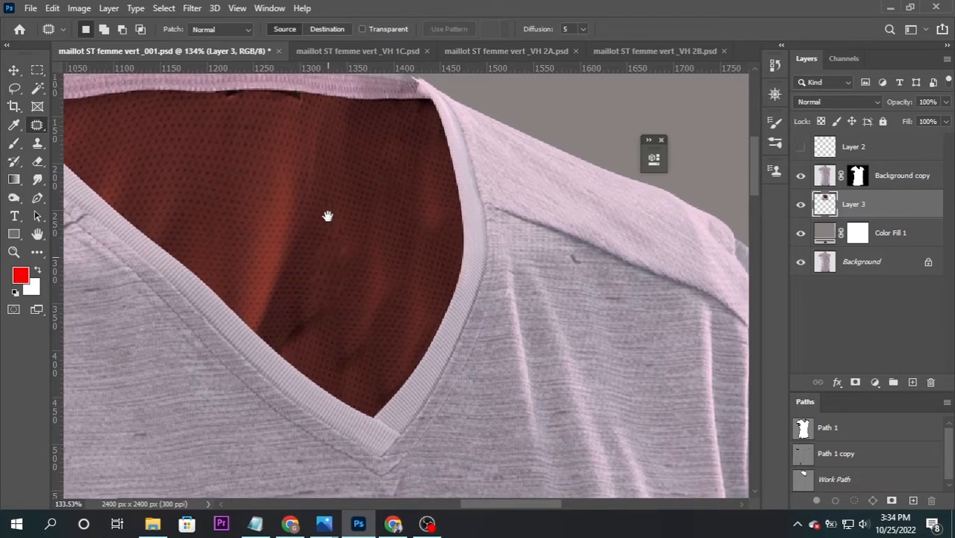
Step: Patch the dark blotches and uneven folds in the red mesh above the V point and along the right collar
{"action": "scroll", "coordinate": [326, 215], "scroll_direction": "down", "scroll_amount": 2}
{"action": "left_click_drag", "start_coordinate": [320, 230], "coordinate": [289, 250]}
{"action": "scroll", "coordinate": [337, 236], "scroll_direction": "down", "scroll_amount": 1}
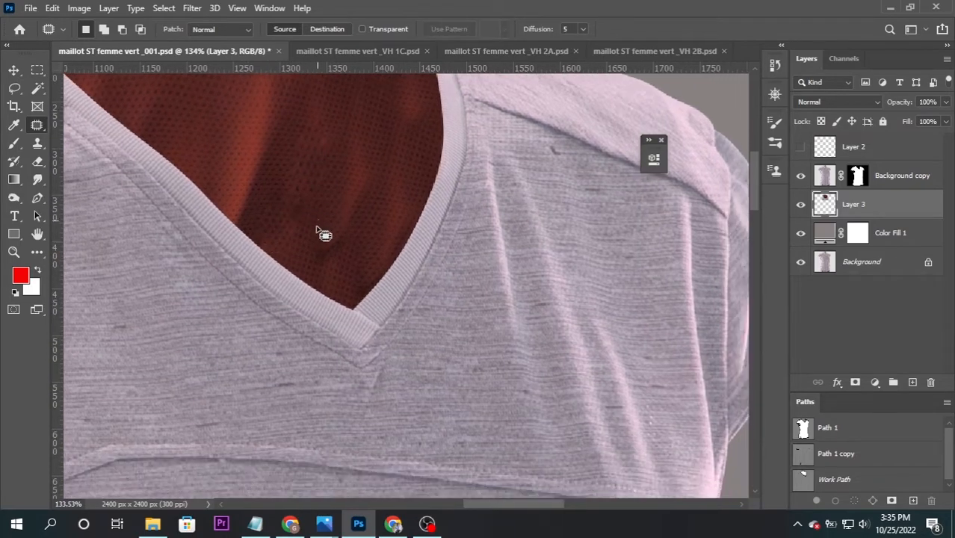
{"action": "left_click_drag", "start_coordinate": [387, 140], "coordinate": [329, 180]}
{"action": "left_click_drag", "start_coordinate": [336, 200], "coordinate": [211, 90]}
{"action": "key", "text": "ctrl+d"}
{"action": "left_click_drag", "start_coordinate": [410, 80], "coordinate": [399, 281]}
{"action": "left_click_drag", "start_coordinate": [413, 327], "coordinate": [384, 327]}
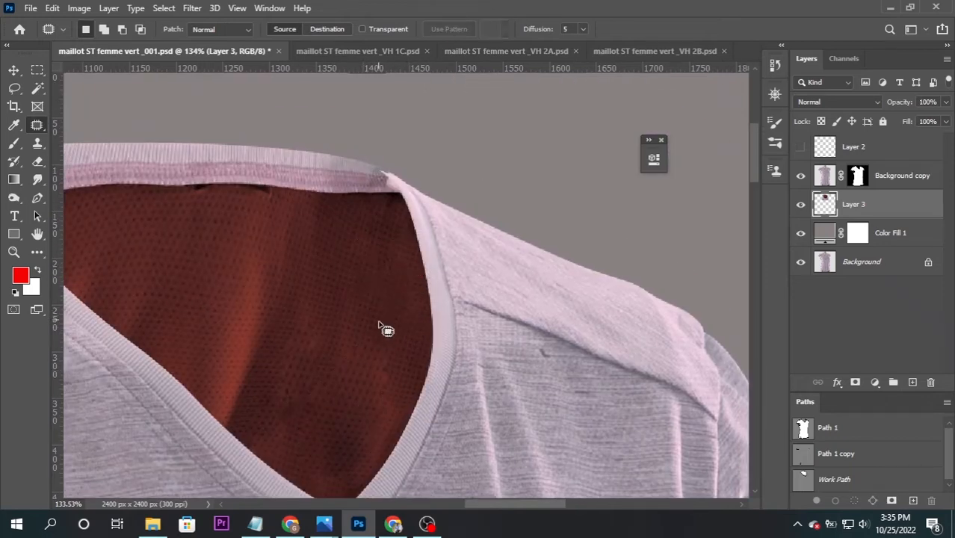
Step: Even out the remaining tonal spots in the right half of the red mesh with the Patch tool
{"action": "scroll", "coordinate": [384, 327], "scroll_direction": "down", "scroll_amount": 2}
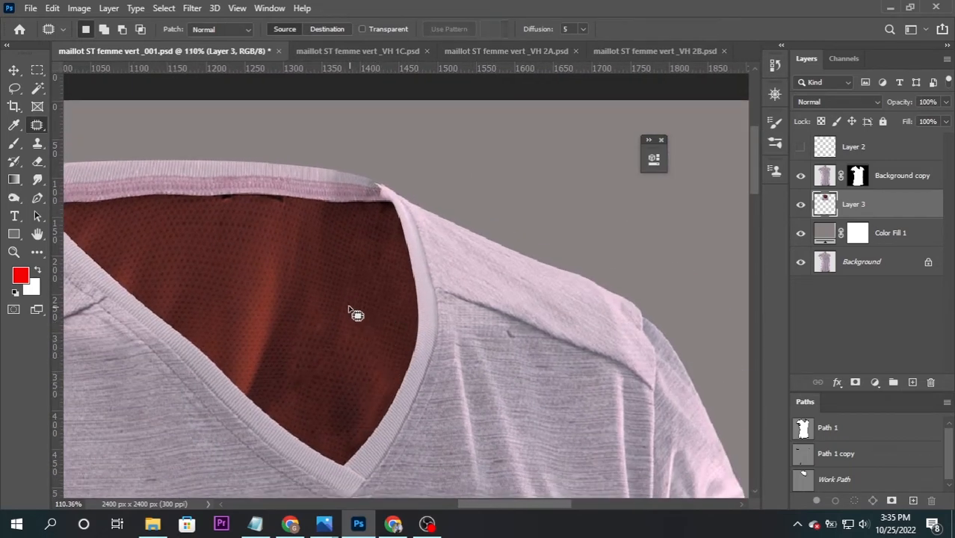
{"action": "left_click_drag", "start_coordinate": [340, 321], "coordinate": [329, 298]}
{"action": "left_click_drag", "start_coordinate": [332, 343], "coordinate": [354, 298]}
{"action": "mouse_move", "coordinate": [324, 261]}
{"action": "left_mouse_down"}
{"action": "mouse_move", "coordinate": [310, 342]}
{"action": "mouse_move", "coordinate": [312, 246]}
{"action": "left_mouse_up"}
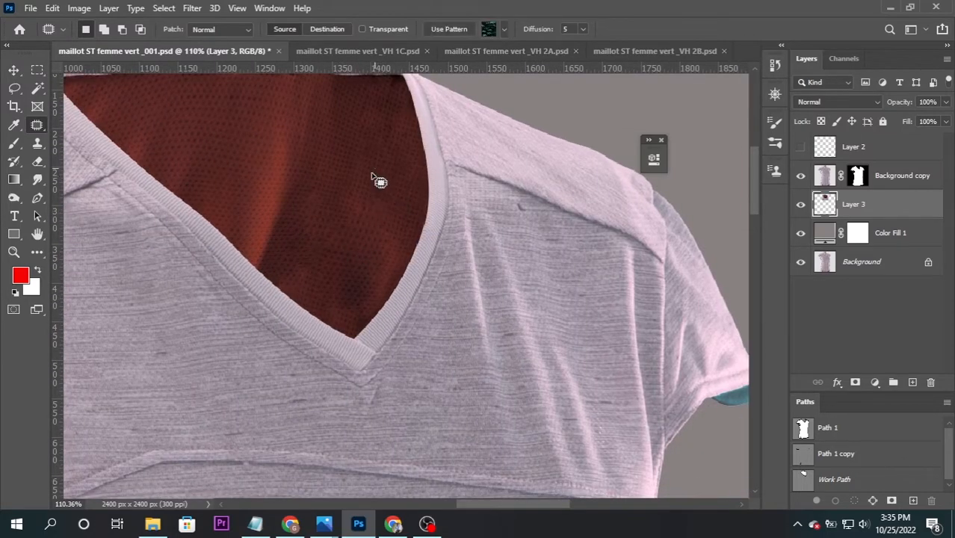
{"action": "left_click_drag", "start_coordinate": [395, 205], "coordinate": [391, 202]}
{"action": "scroll", "coordinate": [379, 210], "scroll_direction": "down", "scroll_amount": 2}
Step: Patch the mismatched spot where the back collar band meets the right shoulder and review the whole neckline
{"action": "scroll", "coordinate": [365, 193], "scroll_direction": "up", "scroll_amount": 7}
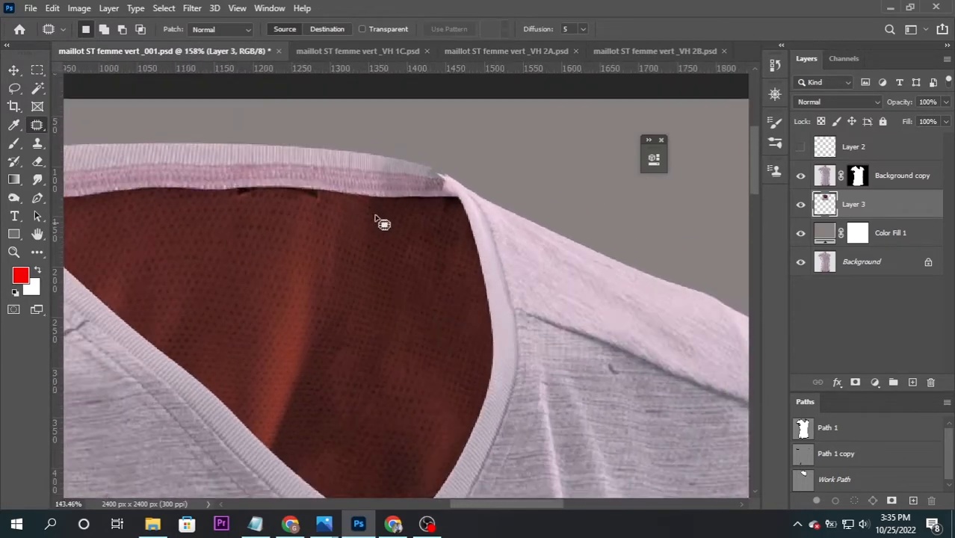
{"action": "scroll", "coordinate": [436, 204], "scroll_direction": "up", "scroll_amount": 3}
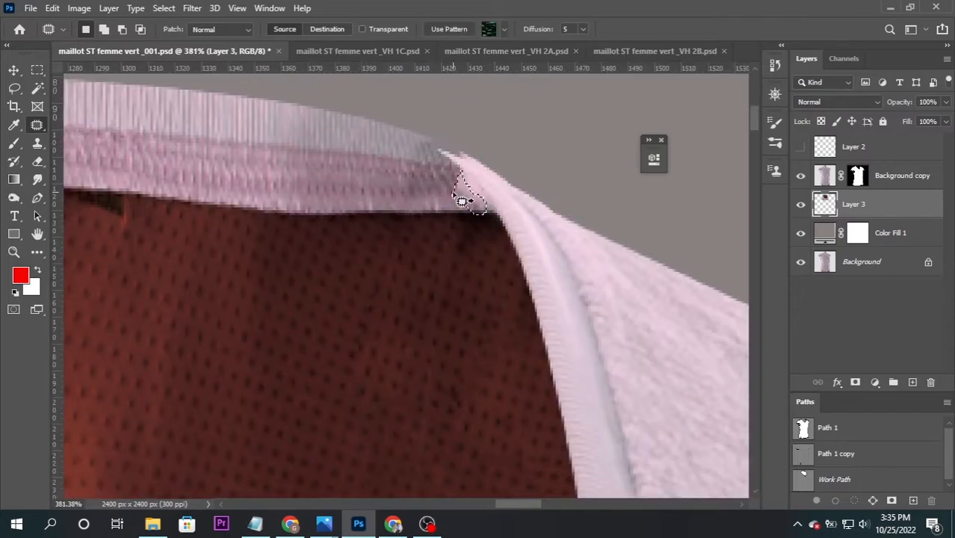
{"action": "scroll", "coordinate": [441, 199], "scroll_direction": "down", "scroll_amount": 8}
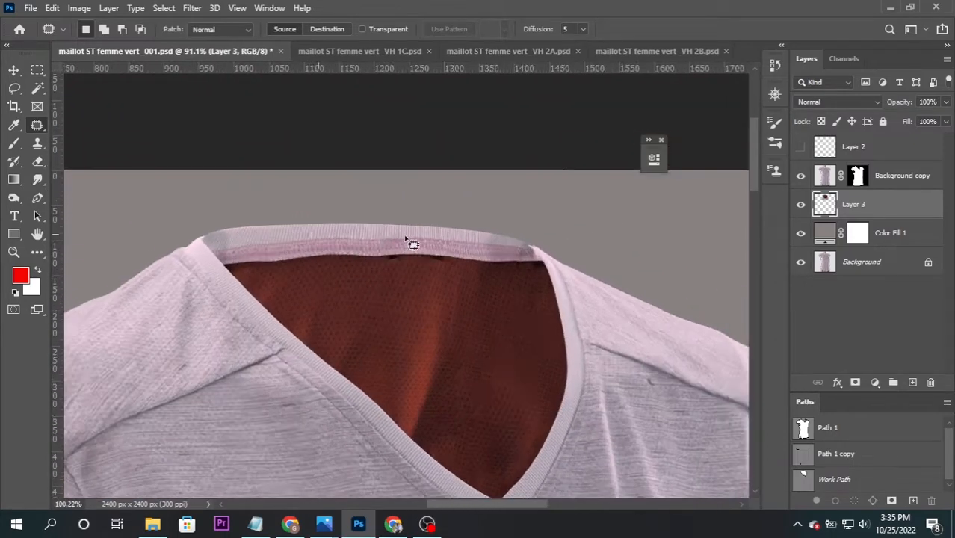
{"action": "scroll", "coordinate": [487, 283], "scroll_direction": "down", "scroll_amount": 3}
{"action": "scroll", "coordinate": [684, 216], "scroll_direction": "up", "scroll_amount": 4}
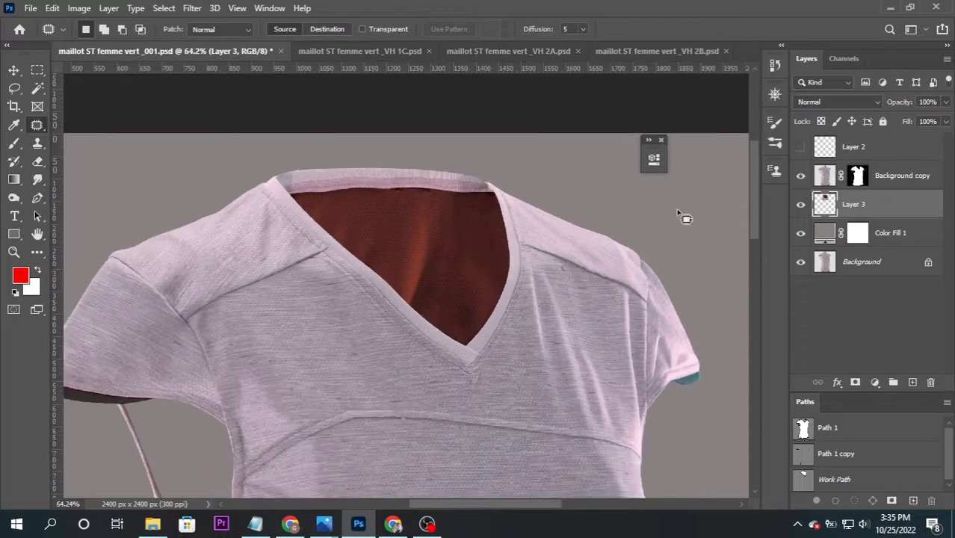
Step: Clean up the right collar corner on the Background copy mask, painting black with a 9 px brush
{"action": "left_click", "coordinate": [857, 176]}
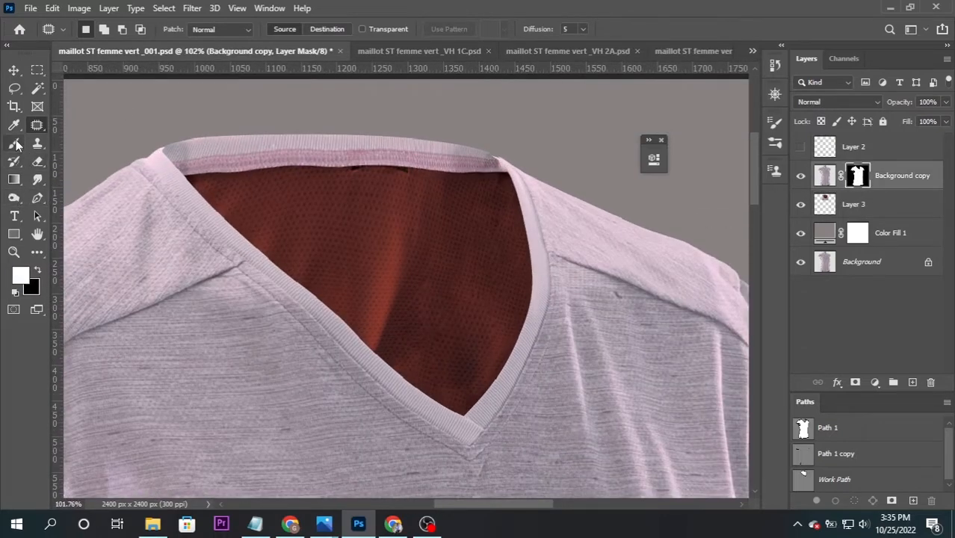
{"action": "left_click", "coordinate": [14, 144]}
{"action": "scroll", "coordinate": [475, 124], "scroll_direction": "up", "scroll_amount": 5}
{"action": "key", "text": "x"}
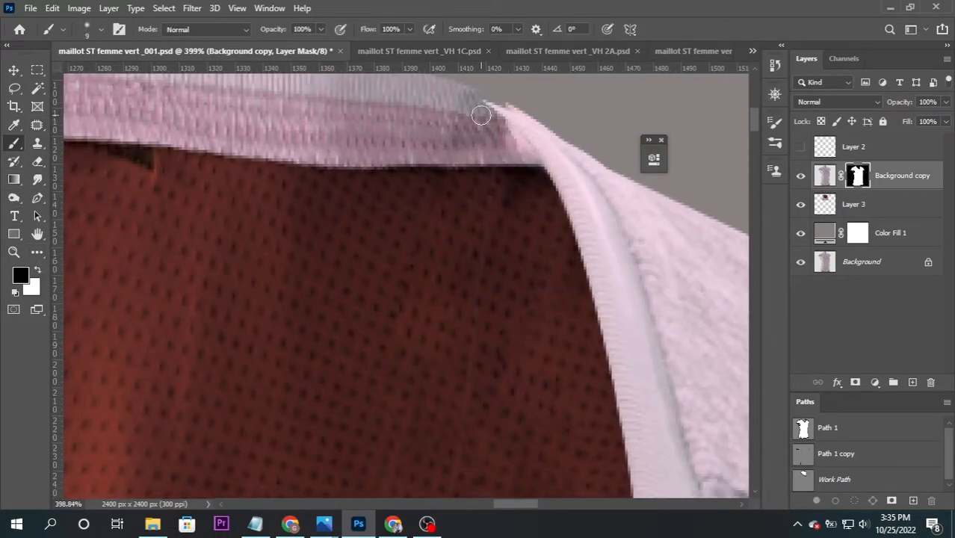
{"action": "scroll", "coordinate": [523, 161], "scroll_direction": "down", "scroll_amount": 12}
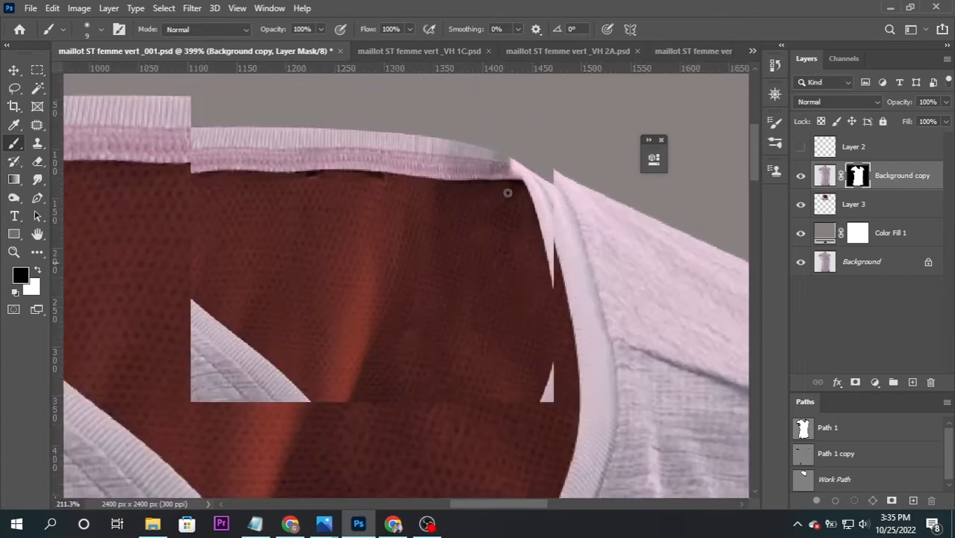
{"action": "scroll", "coordinate": [414, 305], "scroll_direction": "up", "scroll_amount": 3}
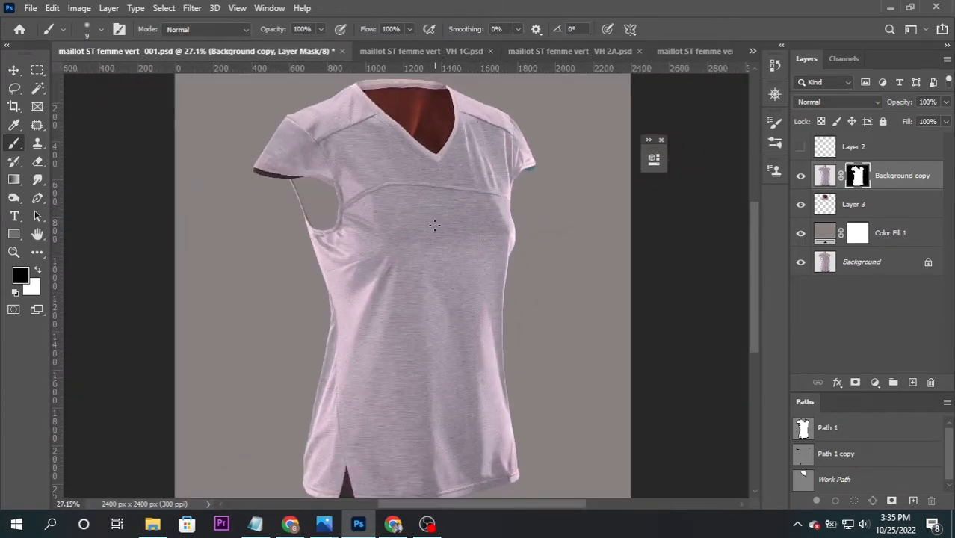
Step: Return to maillot ST femme vert _001.psd, move the inner hem on Layer 4 up behind the shirt and scale it to 90.72%
{"action": "scroll", "coordinate": [396, 398], "scroll_direction": "down", "scroll_amount": 3}
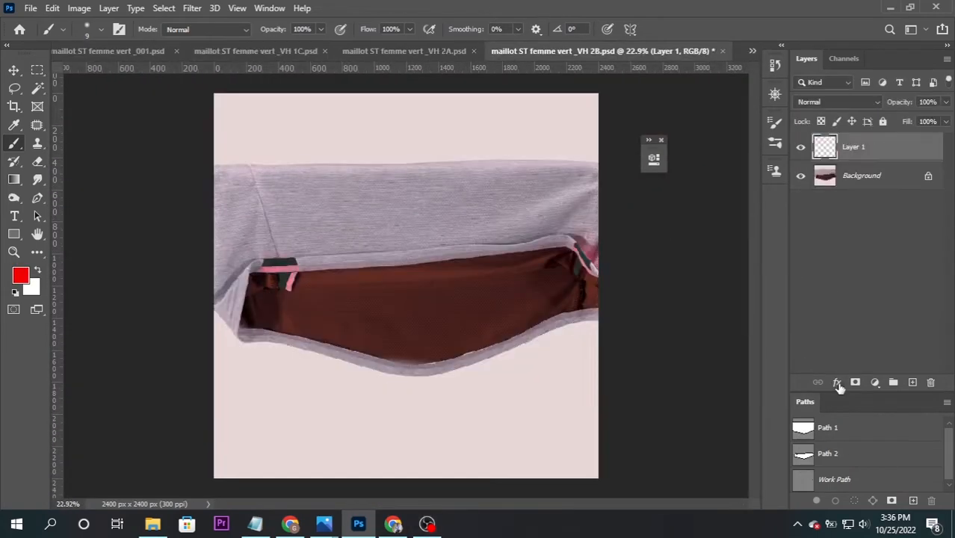
{"action": "left_click", "coordinate": [89, 51]}
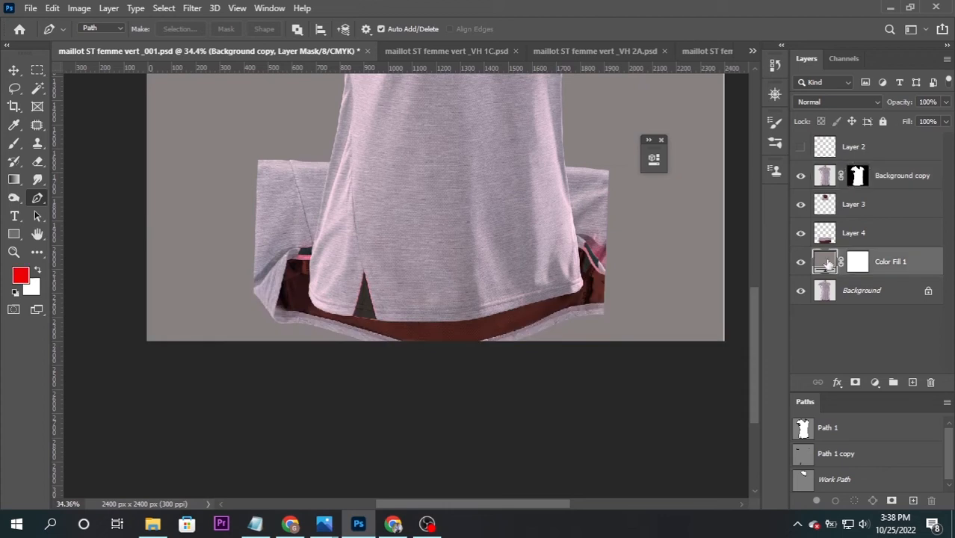
{"action": "left_click", "coordinate": [826, 233]}
{"action": "key", "text": "ctrl+t"}
{"action": "left_click_drag", "start_coordinate": [527, 298], "coordinate": [531, 284]}
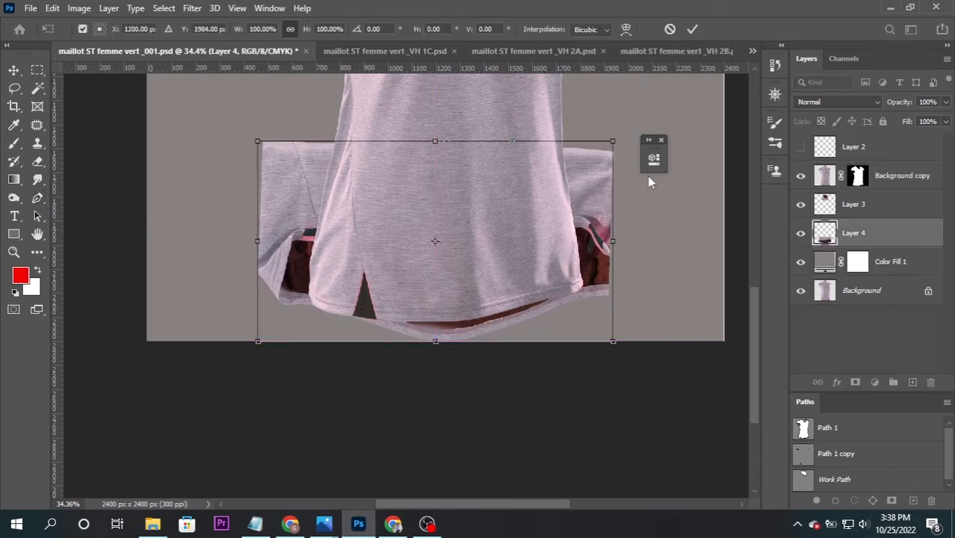
{"action": "left_click_drag", "start_coordinate": [616, 139], "coordinate": [601, 155]}
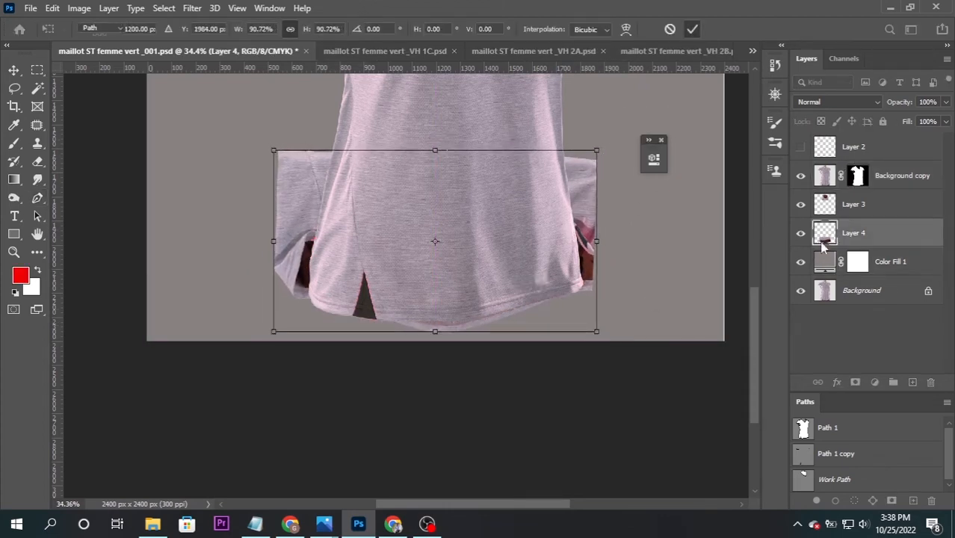
{"action": "key", "text": "Return"}
Step: Open Layer 4 in Liquify and push the right part of the inner hem below the front hem, enlarging the warp brush to 1000
{"action": "key", "text": "ctrl+shift+x"}
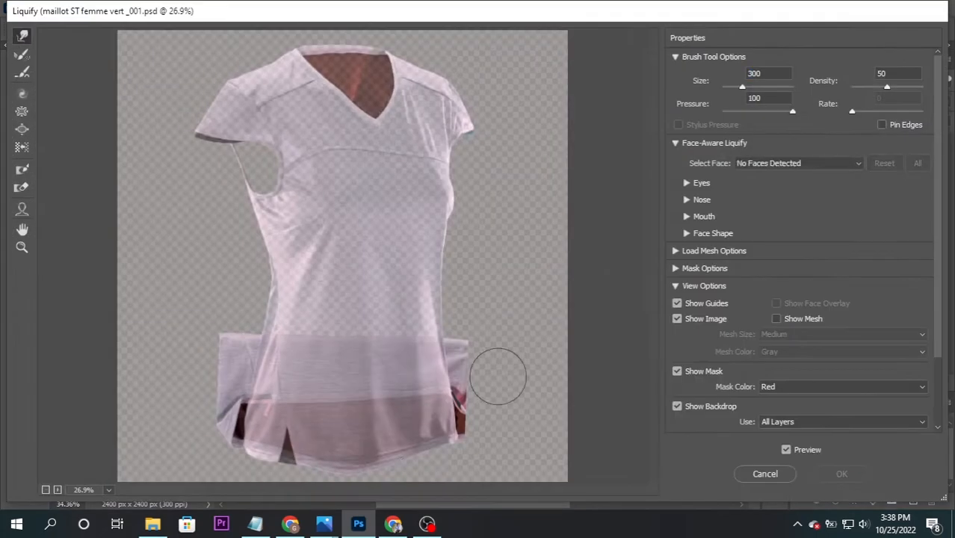
{"action": "scroll", "coordinate": [495, 375], "scroll_direction": "up", "scroll_amount": 5}
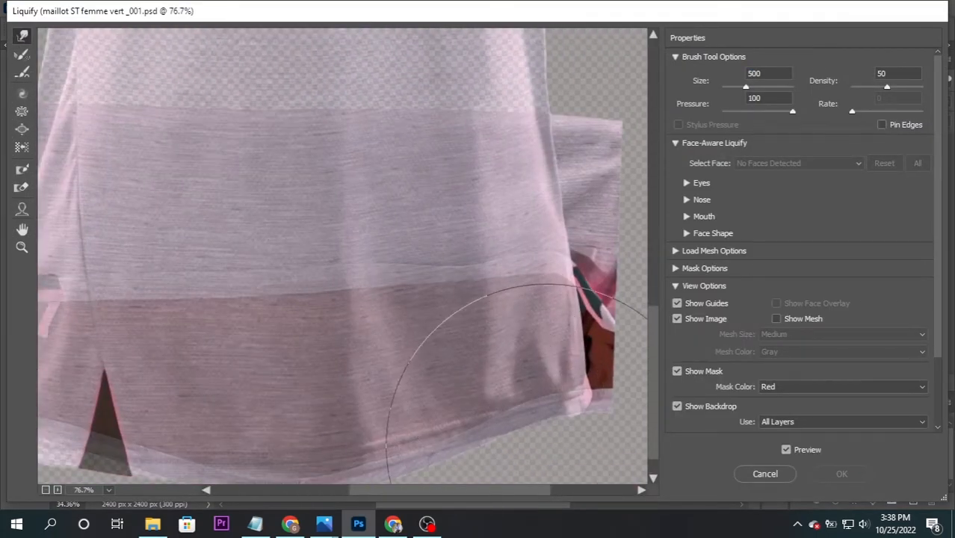
{"action": "key", "text": "bracketright"}
{"action": "key", "text": "bracketright"}
{"action": "key", "text": "bracketright"}
{"action": "key", "text": "bracketright"}
{"action": "left_click_drag", "start_coordinate": [493, 400], "coordinate": [502, 424]}
{"action": "left_click_drag", "start_coordinate": [538, 390], "coordinate": [559, 411]}
{"action": "left_click_drag", "start_coordinate": [629, 223], "coordinate": [621, 205]}
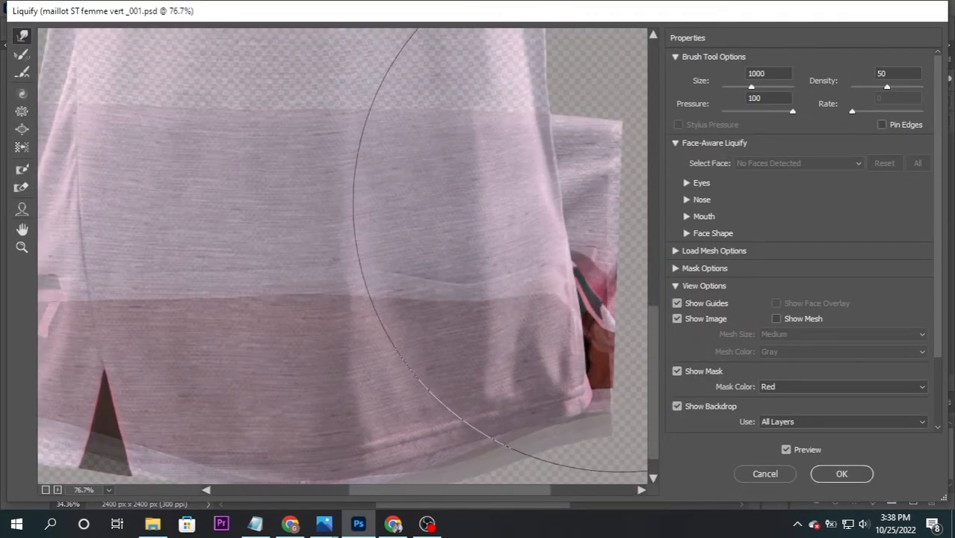
Step: Push the right end of the inner hem on Layer 4 down and outward with the warp brush reduced to 700
{"action": "key", "text": "bracketleft"}
{"action": "key", "text": "bracketleft"}
{"action": "key", "text": "bracketleft"}
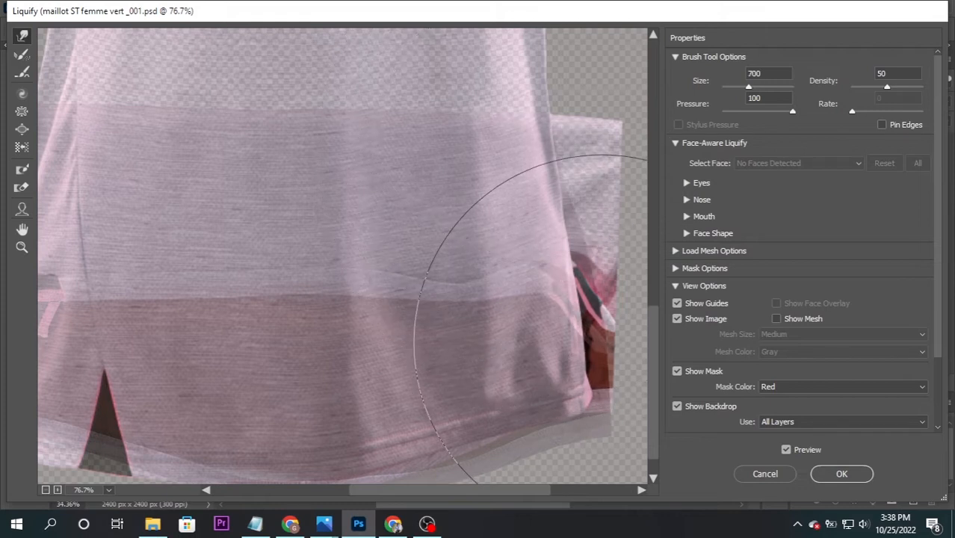
{"action": "mouse_move", "coordinate": [601, 343]}
{"action": "left_mouse_down"}
{"action": "mouse_move", "coordinate": [607, 394]}
{"action": "mouse_move", "coordinate": [640, 443]}
{"action": "mouse_move", "coordinate": [655, 440]}
{"action": "mouse_move", "coordinate": [655, 432]}
{"action": "left_mouse_up"}
{"action": "key", "text": "space"}
{"action": "left_click_drag", "start_coordinate": [585, 381], "coordinate": [548, 299]}
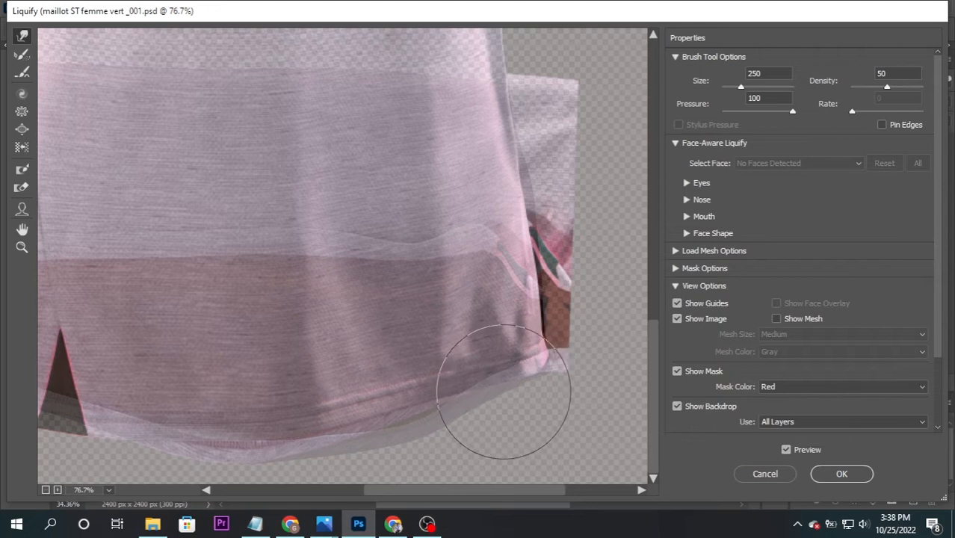
Step: Reshape the left and middle parts of the inner hem to follow the front hem's curve and apply the Liquify warp
{"action": "scroll", "coordinate": [473, 356], "scroll_direction": "left", "scroll_amount": 5}
{"action": "key", "text": "bracketright"}
{"action": "key", "text": "bracketright"}
{"action": "key", "text": "bracketright"}
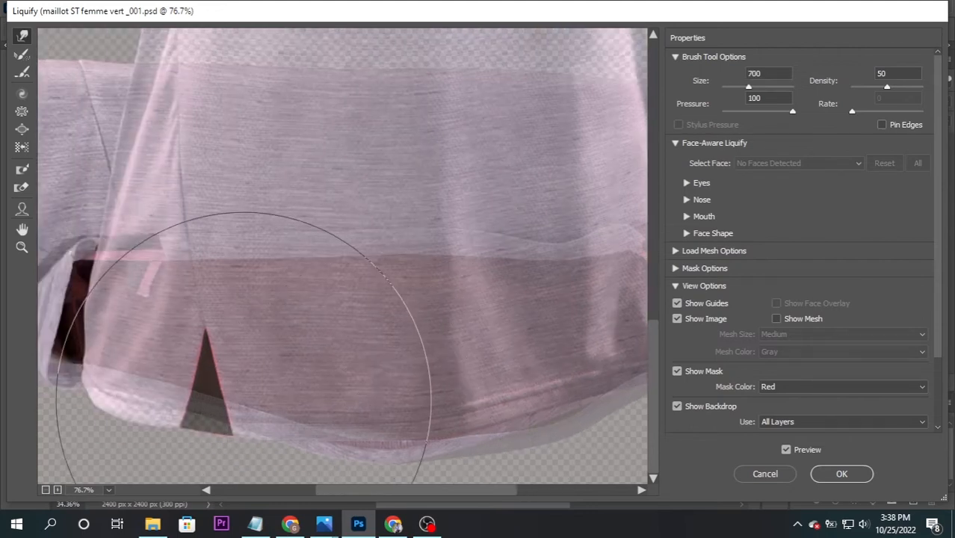
{"action": "scroll", "coordinate": [141, 401], "scroll_direction": "left", "scroll_amount": 3}
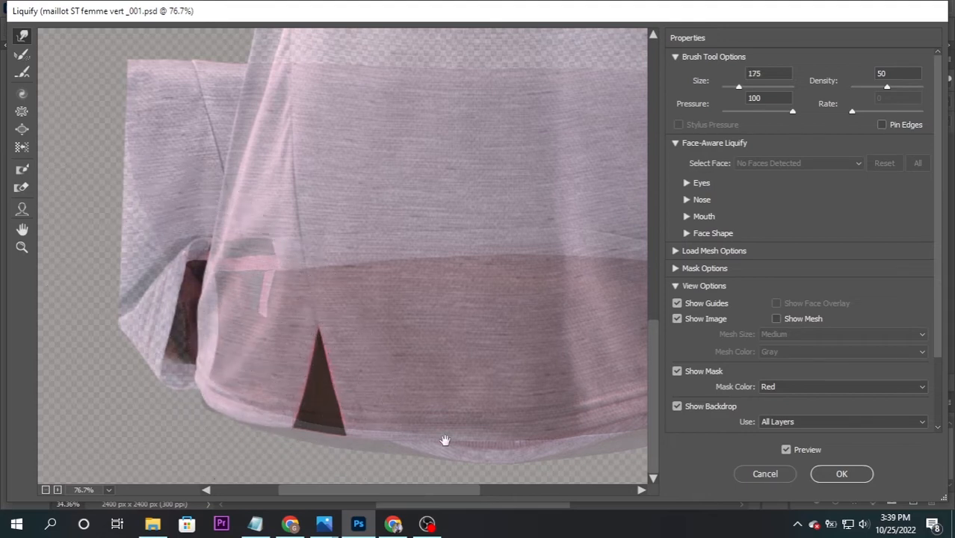
{"action": "scroll", "coordinate": [445, 441], "scroll_direction": "right", "scroll_amount": 3}
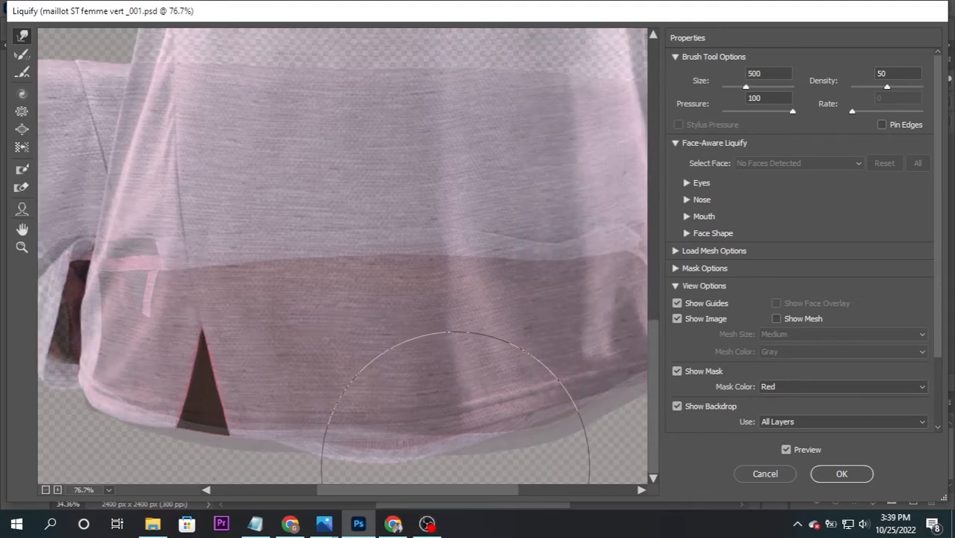
{"action": "left_click_drag", "start_coordinate": [370, 448], "coordinate": [368, 443]}
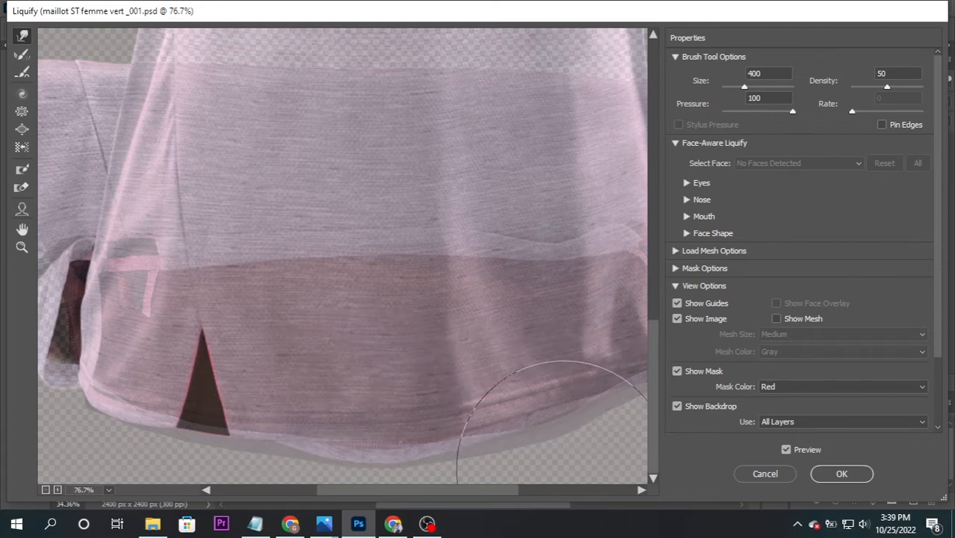
{"action": "left_click", "coordinate": [826, 474]}
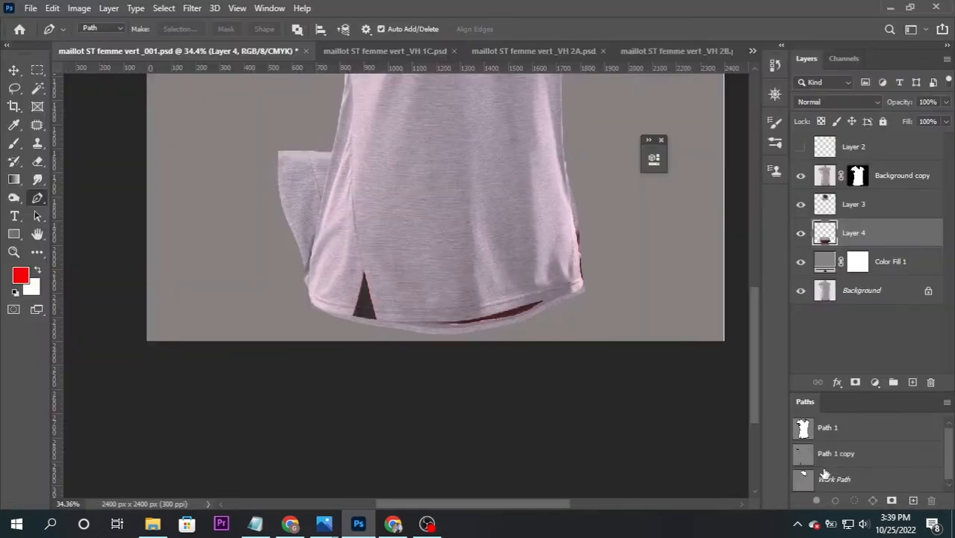
Step: Trace the inner hem's lower edge with a Pen path, add it to the shirt selection, delete Layer 4's excess fabric outside and deselect
{"action": "scroll", "coordinate": [473, 380], "scroll_direction": "up", "scroll_amount": 3}
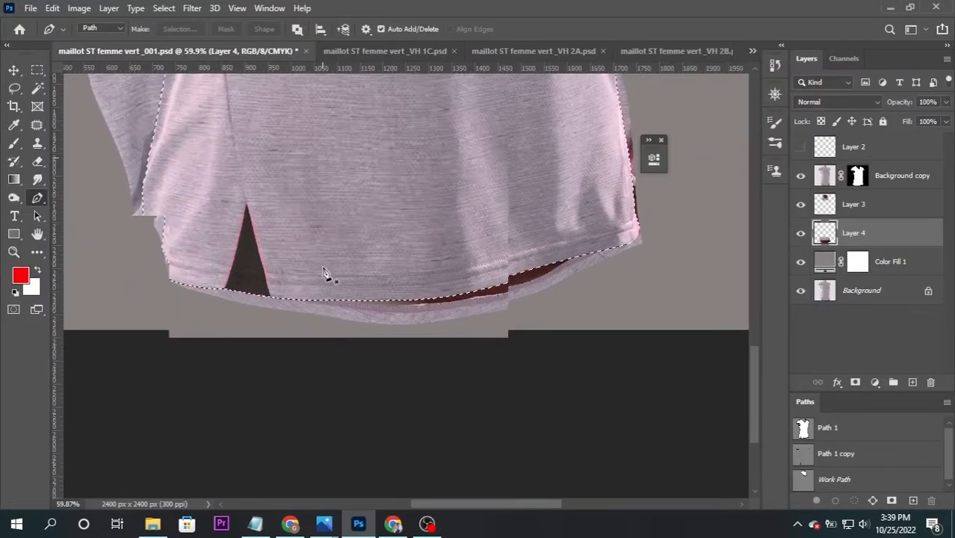
{"action": "scroll", "coordinate": [299, 277], "scroll_direction": "up", "scroll_amount": 6}
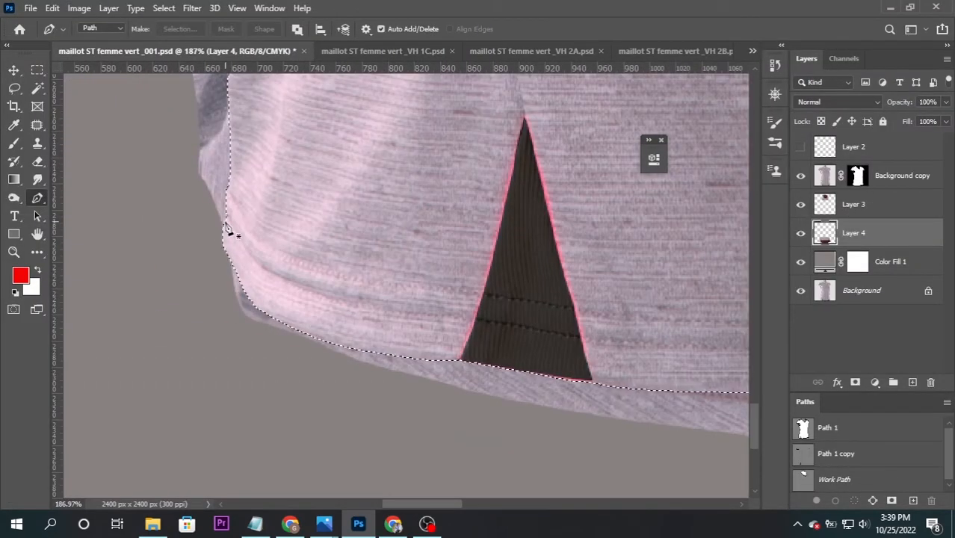
{"action": "left_click", "coordinate": [224, 222]}
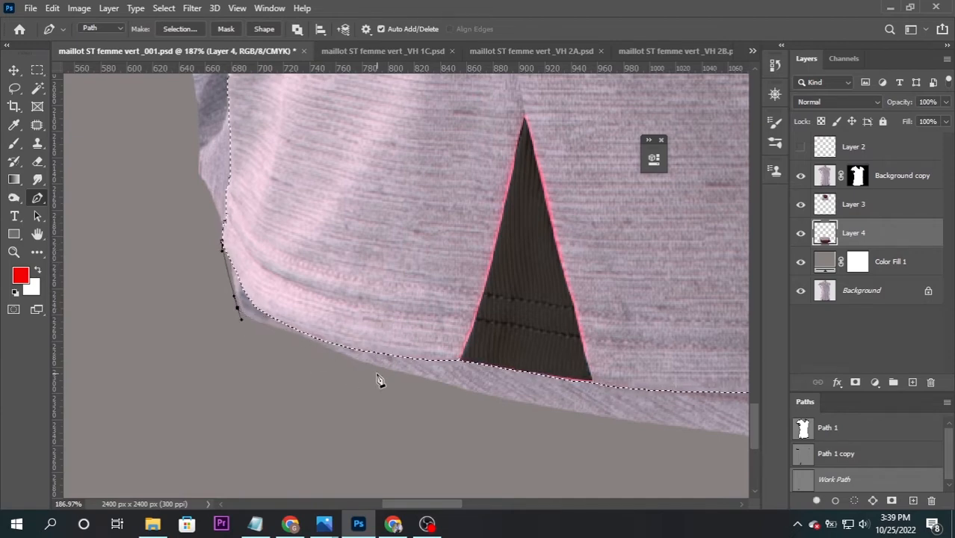
{"action": "scroll", "coordinate": [427, 384], "scroll_direction": "down", "scroll_amount": 3}
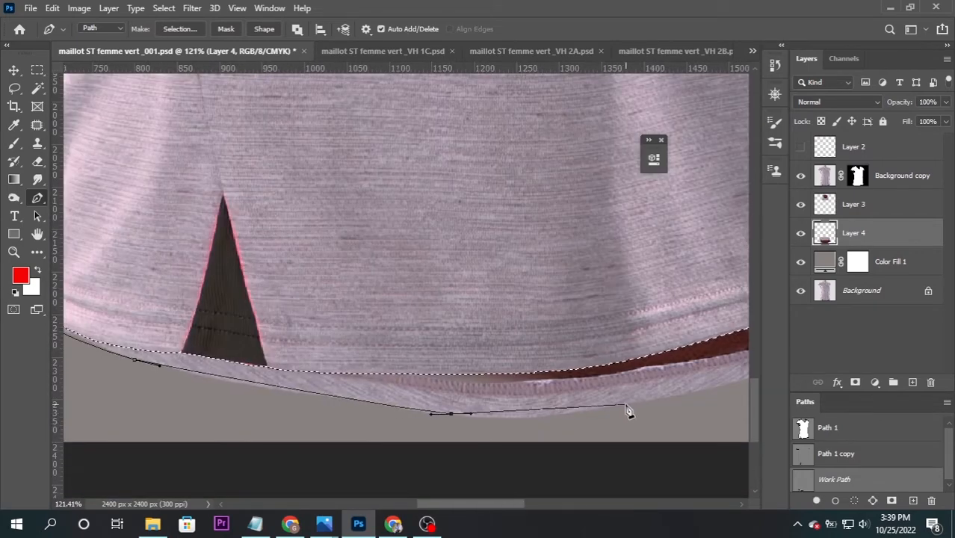
{"action": "left_click_drag", "start_coordinate": [701, 383], "coordinate": [693, 394]}
{"action": "left_click_drag", "start_coordinate": [532, 390], "coordinate": [172, 416]}
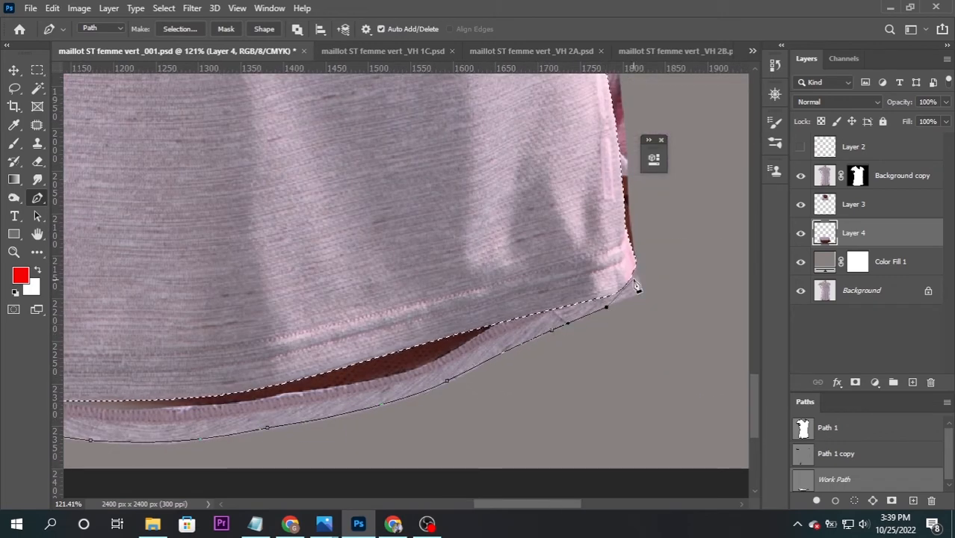
{"action": "scroll", "coordinate": [388, 228], "scroll_direction": "down", "scroll_amount": 4}
{"action": "left_click_drag", "start_coordinate": [382, 230], "coordinate": [546, 281]}
{"action": "left_click", "coordinate": [185, 220]}
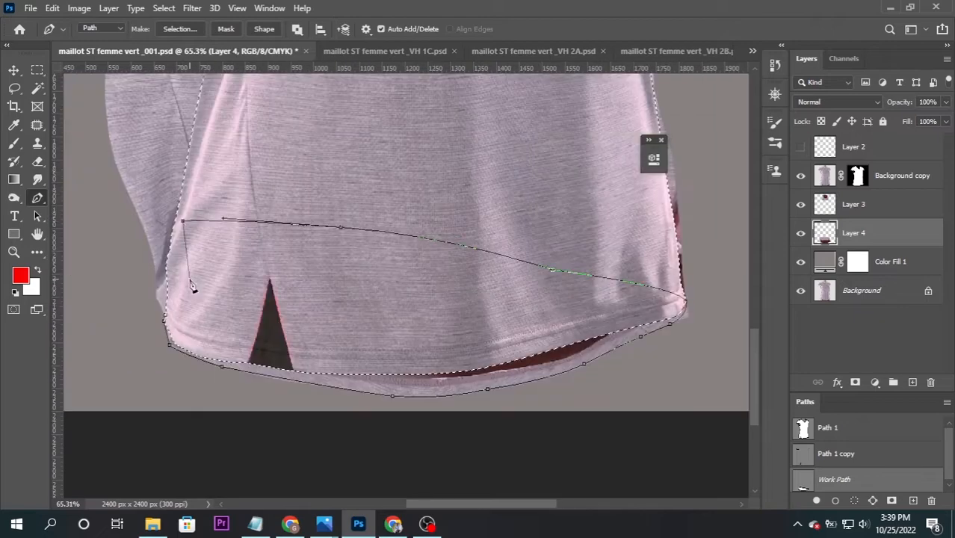
{"action": "key", "text": "ctrl+shift+Return"}
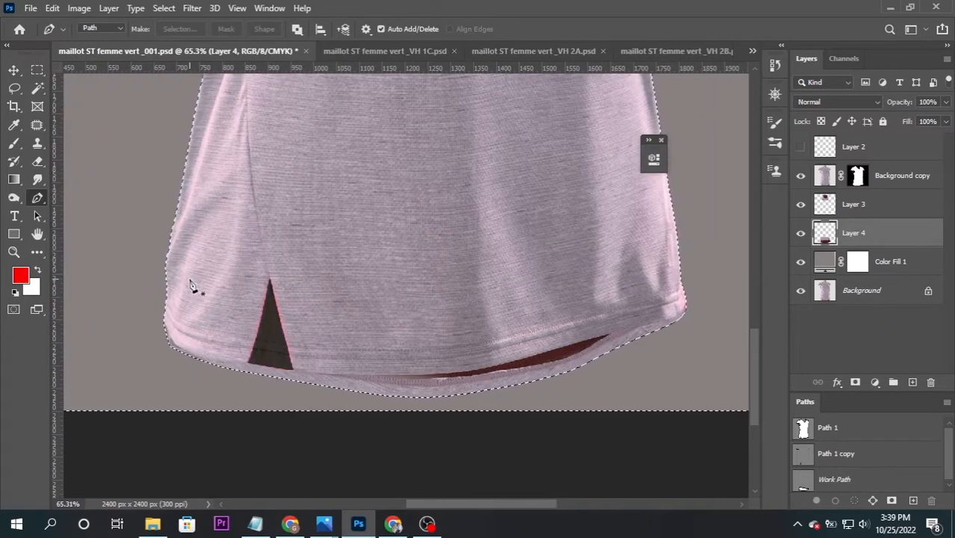
{"action": "key", "text": "ctrl+d"}
Step: Inspect the trimmed hem up close and compare the composite with the original Background layer
{"action": "scroll", "coordinate": [447, 392], "scroll_direction": "down", "scroll_amount": 3}
{"action": "scroll", "coordinate": [449, 391], "scroll_direction": "down", "scroll_amount": 5}
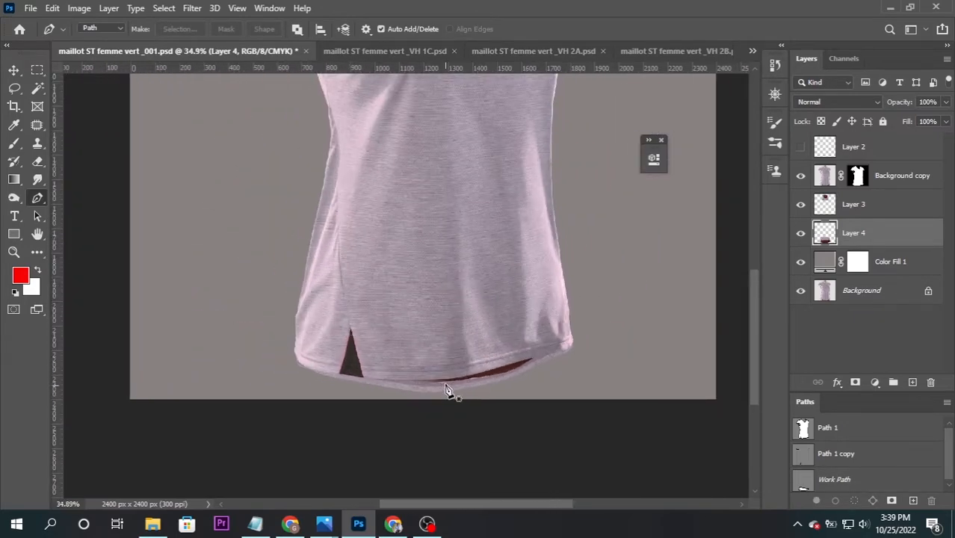
{"action": "scroll", "coordinate": [451, 392], "scroll_direction": "up", "scroll_amount": 3}
{"action": "key", "text": "ctrl+0"}
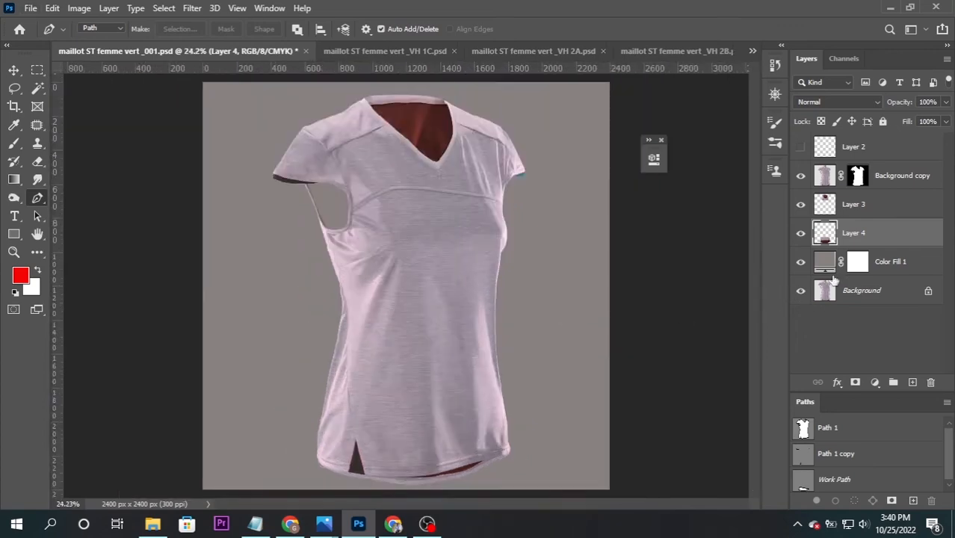
{"action": "left_click", "coordinate": [801, 292], "text": "alt"}
{"action": "left_click", "coordinate": [801, 292], "text": "alt"}
{"action": "scroll", "coordinate": [447, 484], "scroll_direction": "up", "scroll_amount": 10}
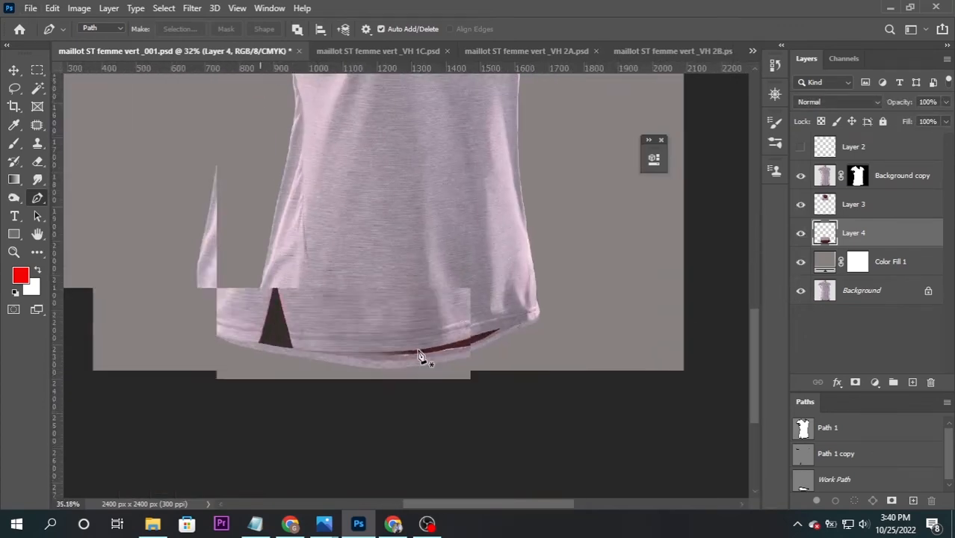
{"action": "scroll", "coordinate": [485, 314], "scroll_direction": "down", "scroll_amount": 7}
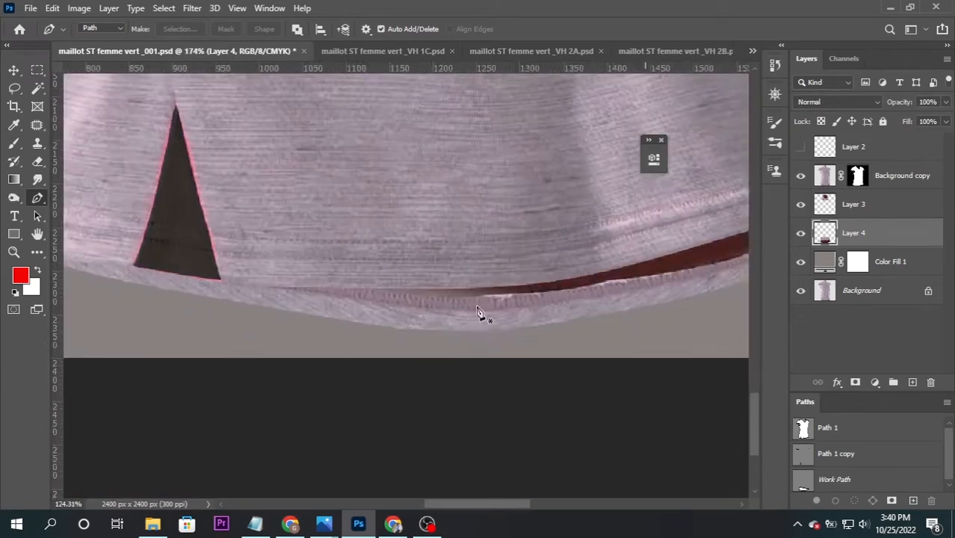
{"action": "scroll", "coordinate": [356, 270], "scroll_direction": "down", "scroll_amount": 5}
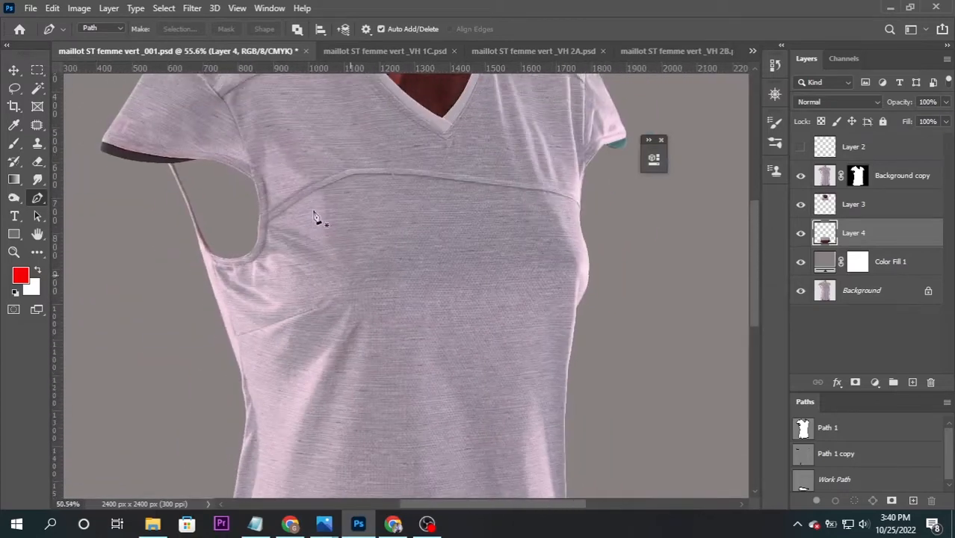
Step: Copy the selected armhole piece in maillot ST femme vert _VH 1C.psd to a new layer and bring it into maillot ST femme vert _001.psd
{"action": "left_click", "coordinate": [381, 52]}
{"action": "key", "text": "ctrl+j"}
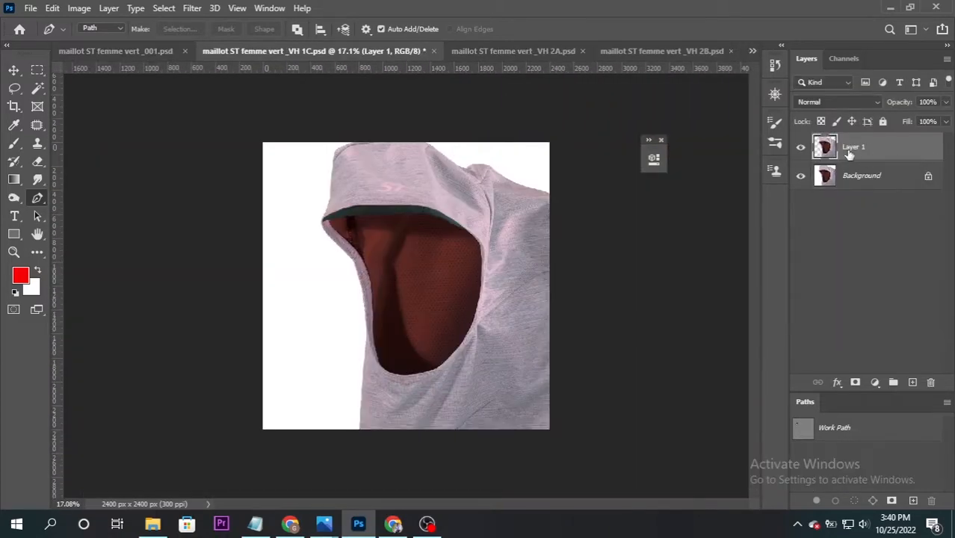
{"action": "left_click_drag", "start_coordinate": [833, 151], "coordinate": [415, 360]}
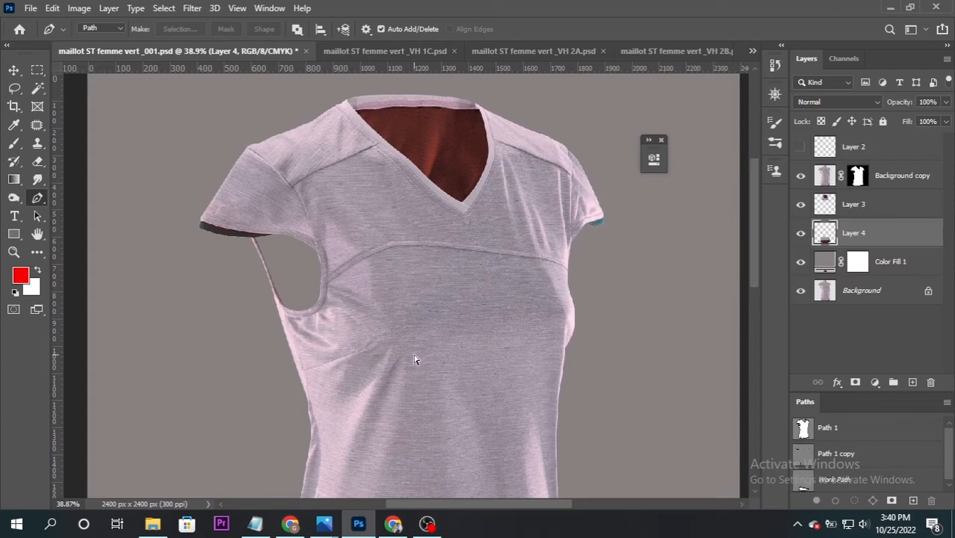
Step: Scale the armhole piece on Layer 5 to 62.12% and position its inner fabric behind the shirt's open armhole
{"action": "key", "text": "ctrl+t"}
{"action": "scroll", "coordinate": [493, 348], "scroll_direction": "down", "scroll_amount": 2}
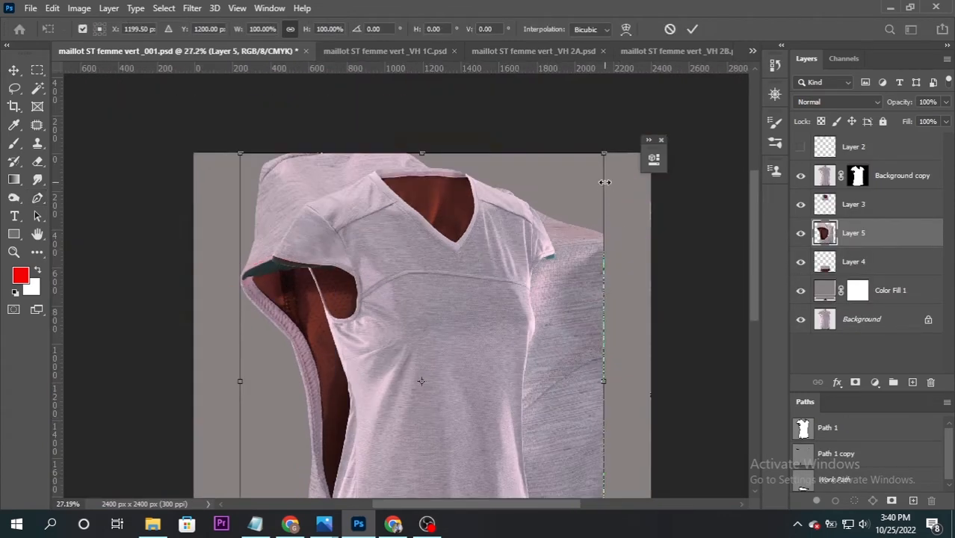
{"action": "left_click_drag", "start_coordinate": [604, 154], "coordinate": [534, 245]}
{"action": "scroll", "coordinate": [275, 314], "scroll_direction": "up", "scroll_amount": 4}
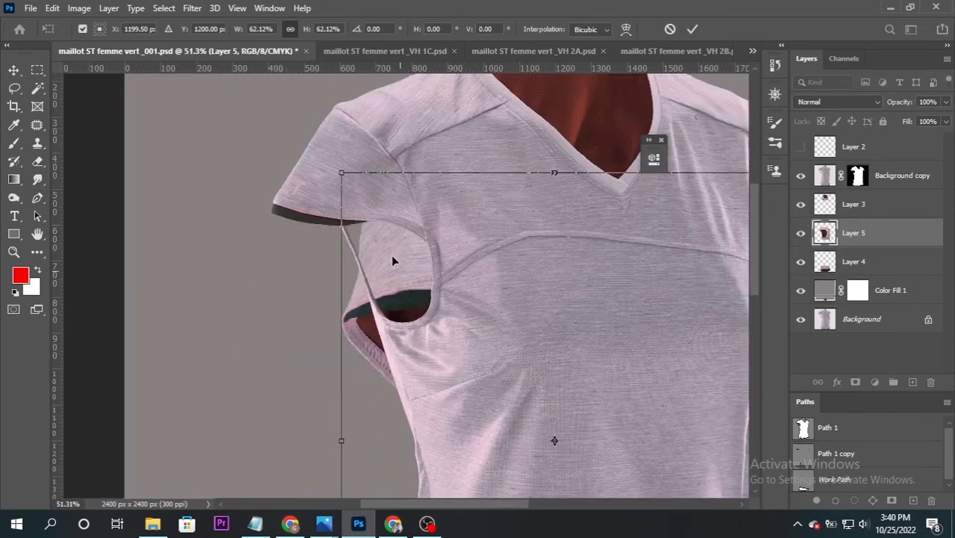
{"action": "left_click_drag", "start_coordinate": [400, 271], "coordinate": [341, 183]}
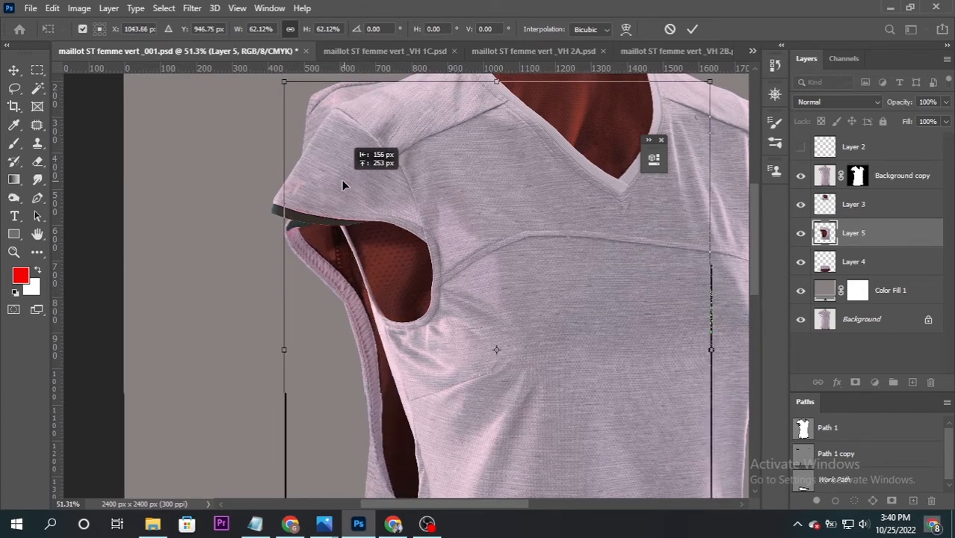
{"action": "left_click", "coordinate": [691, 28]}
Step: Load the shirt mask as a selection, add the armhole opening with a Pen path and mask Layer 5 to it
{"action": "key", "text": "p"}
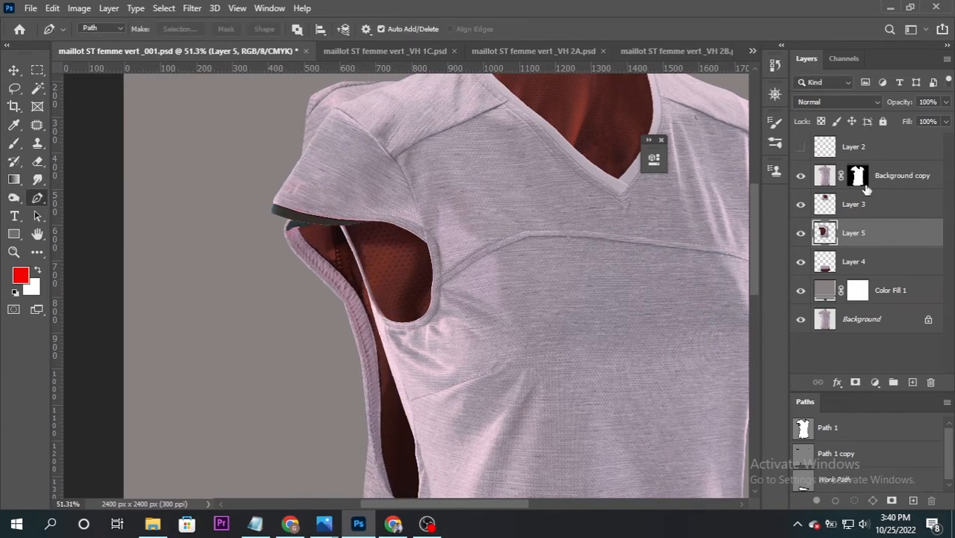
{"action": "scroll", "coordinate": [385, 321], "scroll_direction": "up", "scroll_amount": 3}
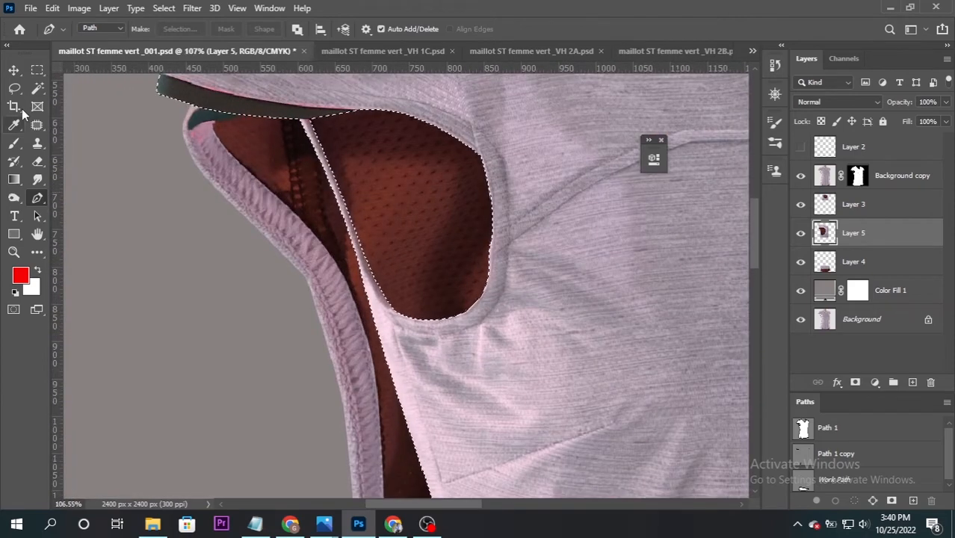
{"action": "left_click", "coordinate": [398, 343]}
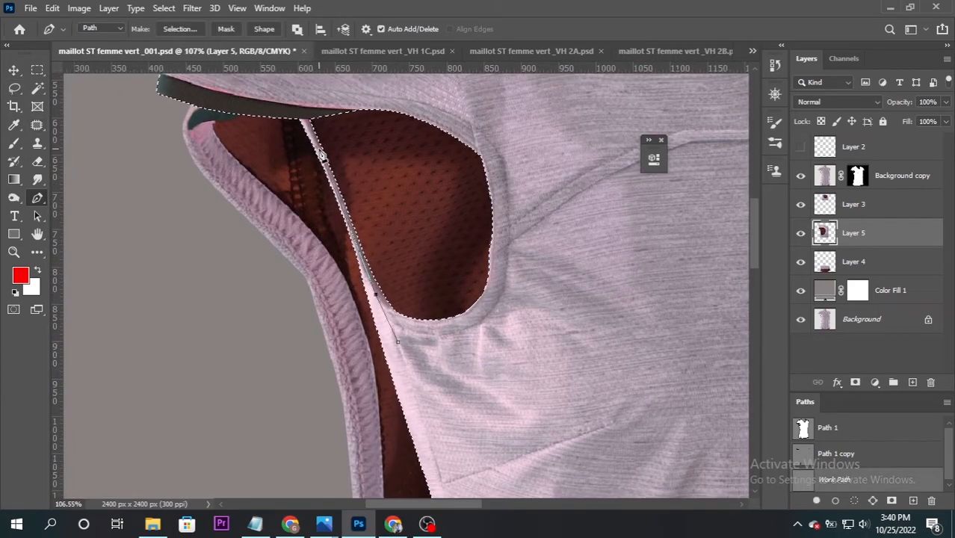
{"action": "left_click_drag", "start_coordinate": [330, 93], "coordinate": [361, 82]}
{"action": "left_click_drag", "start_coordinate": [543, 129], "coordinate": [558, 165]}
{"action": "left_click_drag", "start_coordinate": [565, 341], "coordinate": [524, 379]}
{"action": "left_click", "coordinate": [448, 383]}
{"action": "key", "text": "ctrl+shift+Return"}
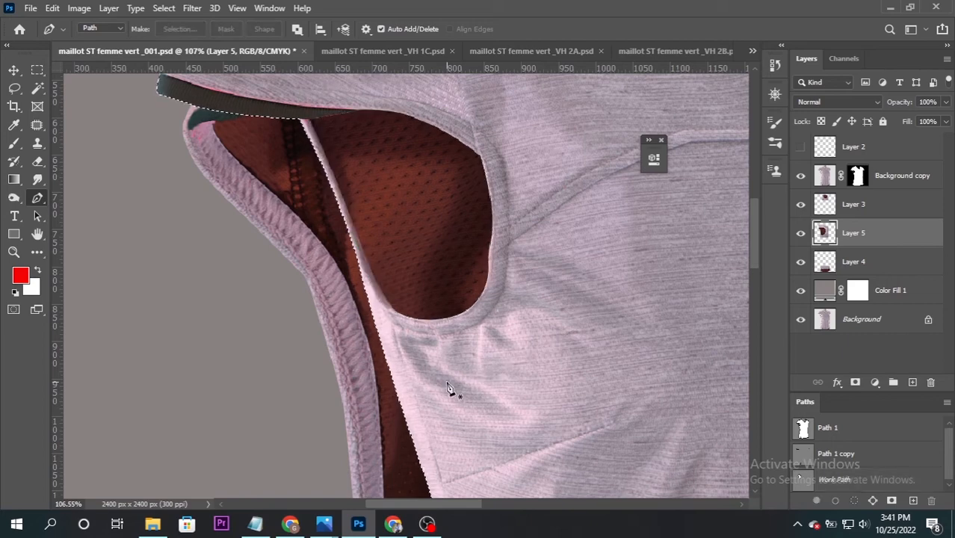
{"action": "left_click", "coordinate": [854, 382]}
Step: Examine the filled armhole and compare the full composite with the original Background photo
{"action": "scroll", "coordinate": [336, 344], "scroll_direction": "down", "scroll_amount": 5}
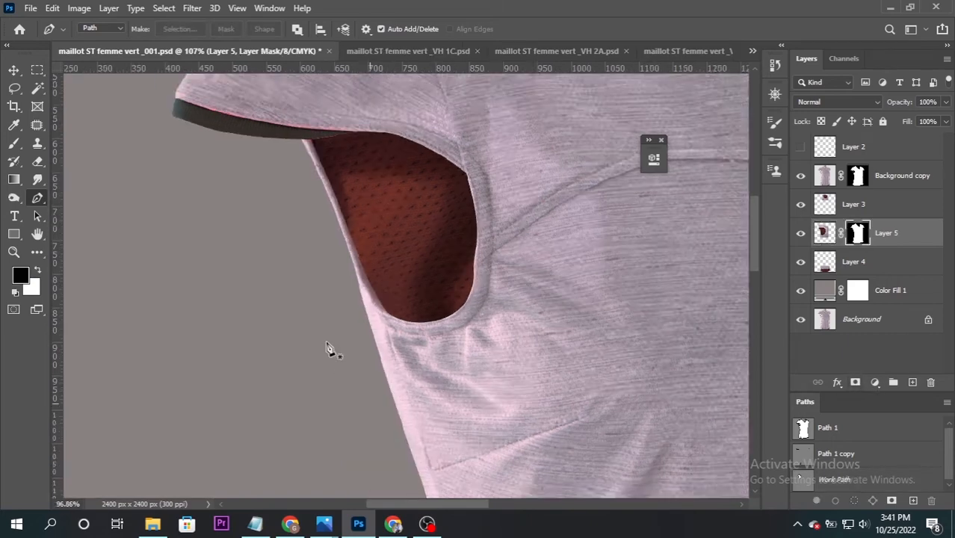
{"action": "scroll", "coordinate": [448, 224], "scroll_direction": "up", "scroll_amount": 3}
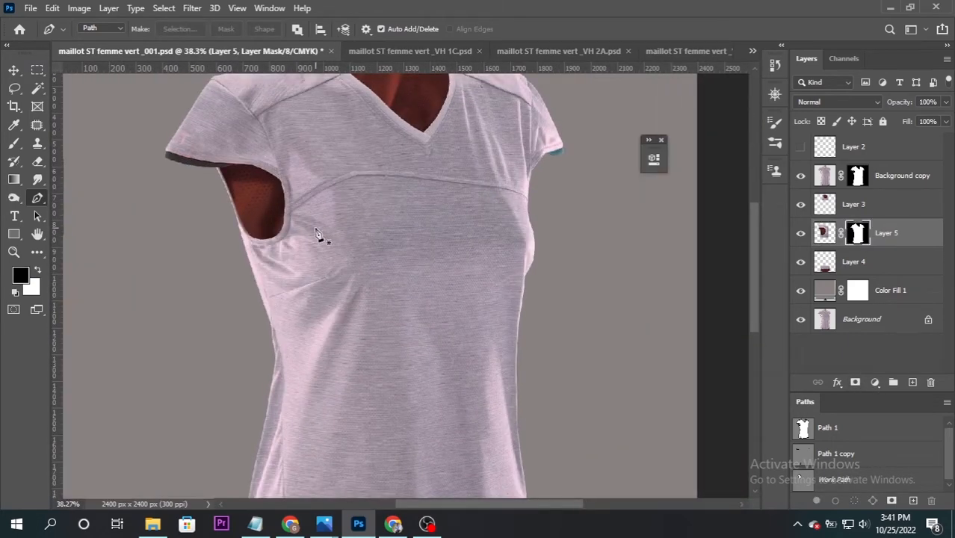
{"action": "scroll", "coordinate": [317, 235], "scroll_direction": "down", "scroll_amount": 2}
{"action": "left_click", "coordinate": [801, 320], "text": "alt"}
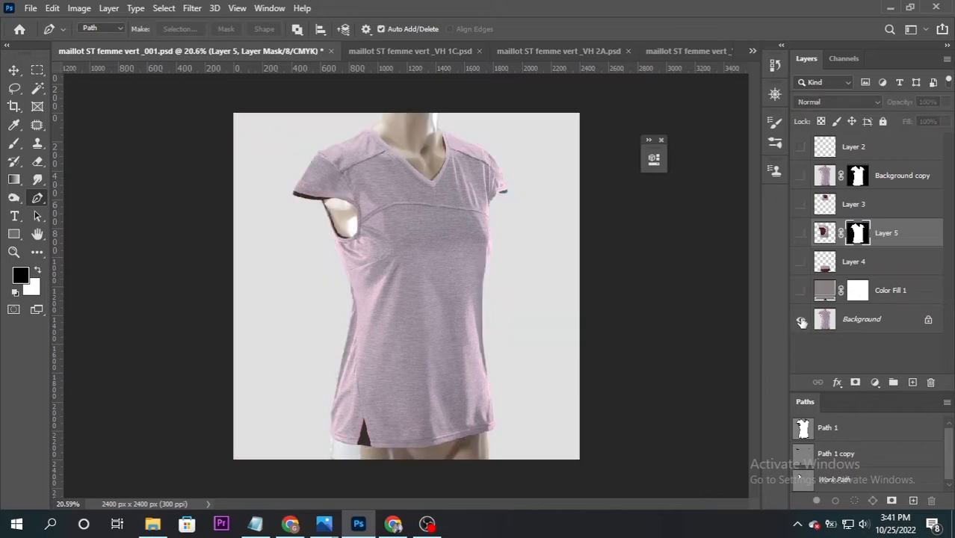
{"action": "left_click", "coordinate": [801, 320], "text": "alt"}
{"action": "left_click", "coordinate": [801, 321], "text": "alt"}
{"action": "left_click", "coordinate": [801, 320], "text": "alt"}
{"action": "left_click", "coordinate": [801, 321], "text": "alt"}
{"action": "left_click", "coordinate": [801, 320], "text": "alt"}
Step: Merge Layer 3, Layer 5 and Layer 4 into one inner-fabric layer and check it by toggling its visibility
{"action": "left_click", "coordinate": [886, 265], "text": "ctrl"}
{"action": "left_click", "coordinate": [897, 207], "text": "ctrl"}
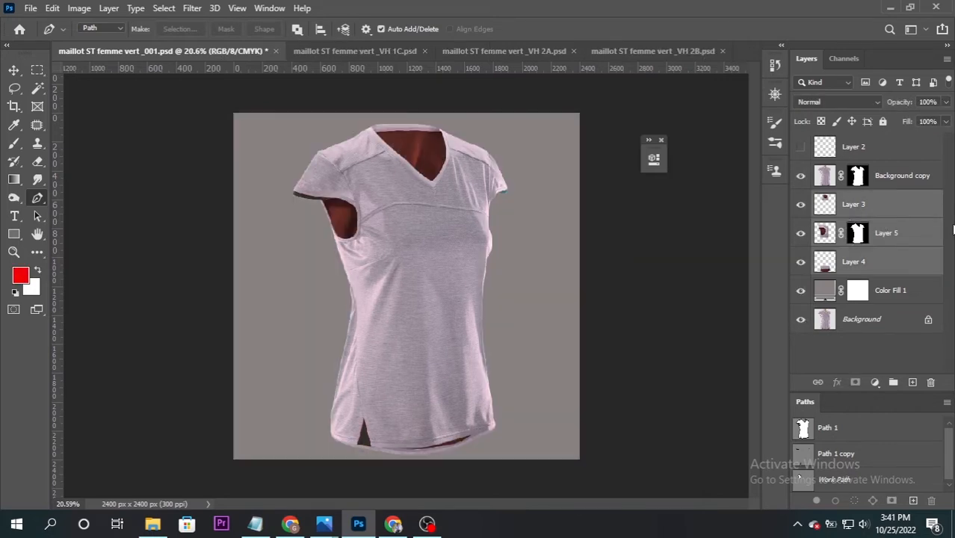
{"action": "key", "text": "ctrl+e"}
{"action": "left_click", "coordinate": [801, 204]}
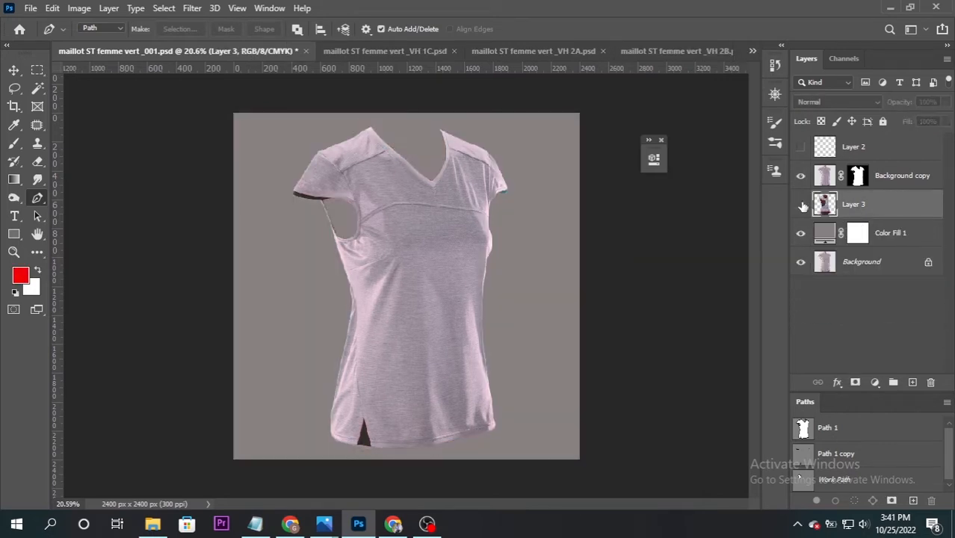
{"action": "left_click", "coordinate": [801, 204]}
Step: Add a Drop Shadow layer style to the masked Background copy shirt layer
{"action": "right_click", "coordinate": [896, 175]}
{"action": "left_click", "coordinate": [777, 21]}
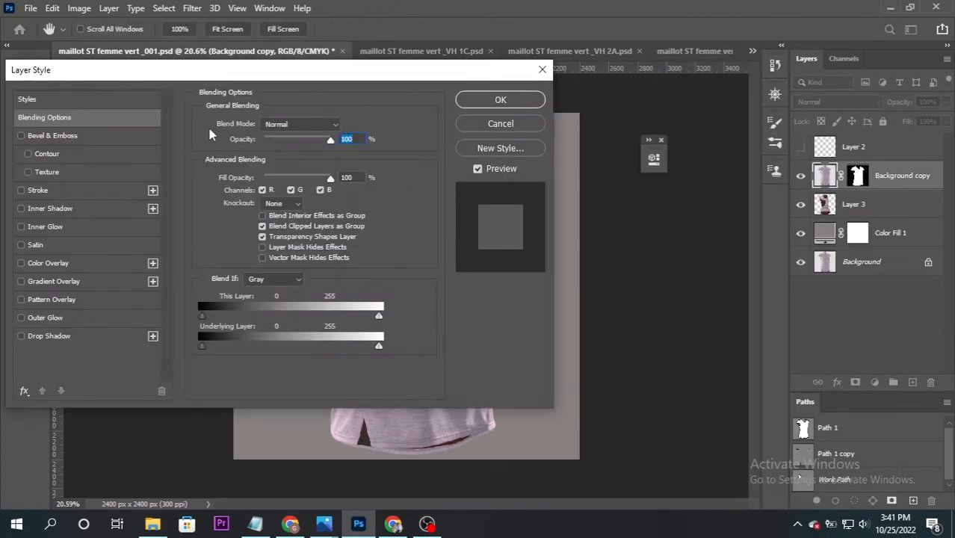
{"action": "left_click_drag", "start_coordinate": [75, 67], "coordinate": [665, 20]}
{"action": "left_click", "coordinate": [639, 288]}
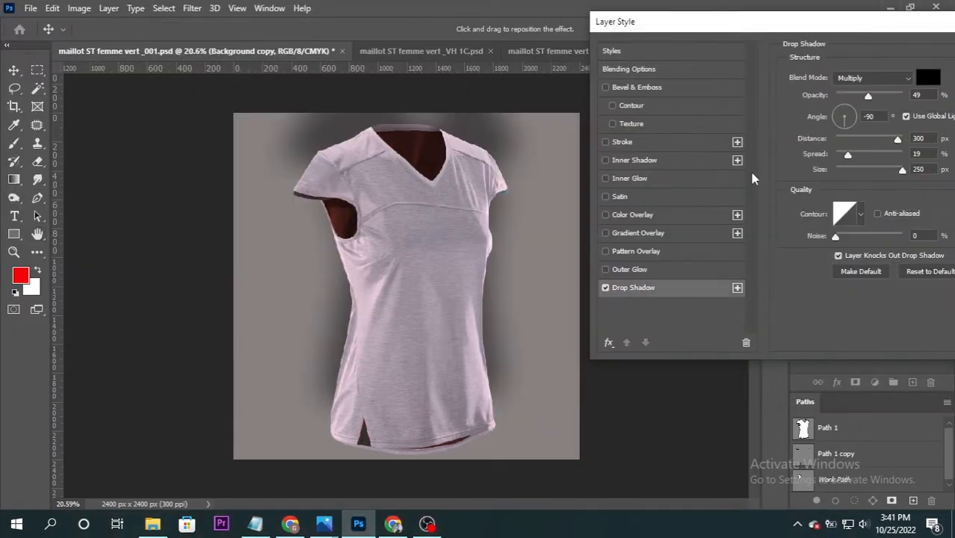
{"action": "left_click_drag", "start_coordinate": [837, 27], "coordinate": [53, 16]}
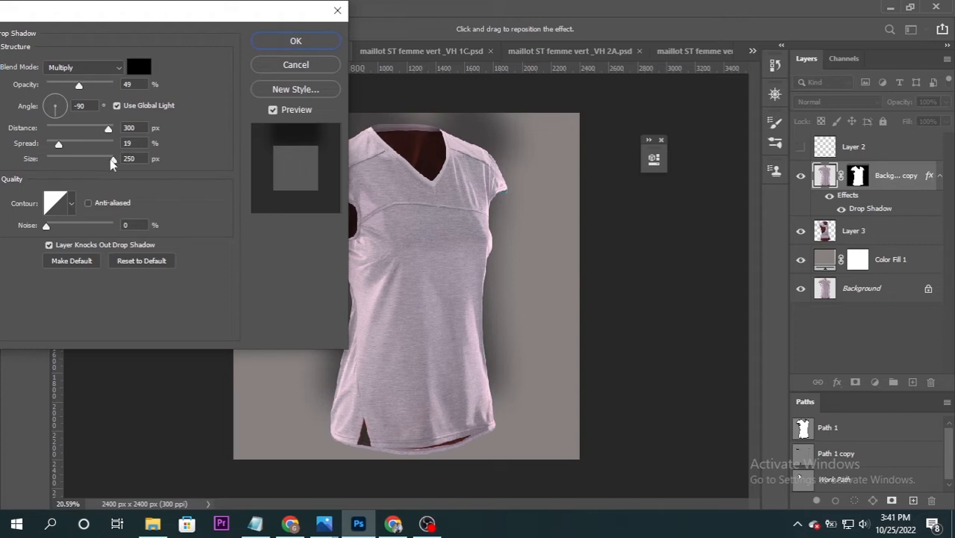
Step: Set the drop shadow's opacity to 40%, distance to 28 px and size to 103 px, and apply the style
{"action": "left_click_drag", "start_coordinate": [113, 162], "coordinate": [85, 163]}
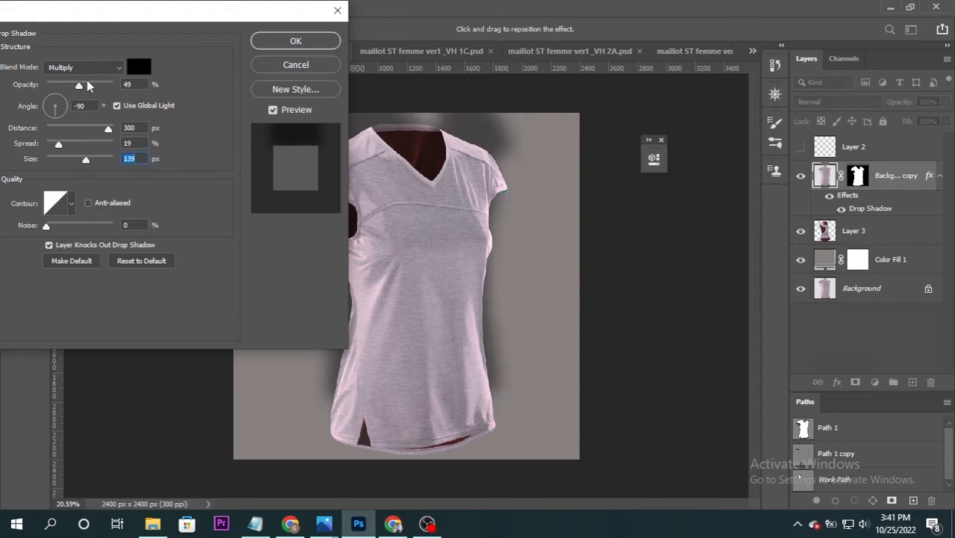
{"action": "left_click_drag", "start_coordinate": [80, 85], "coordinate": [72, 85]}
{"action": "left_click_drag", "start_coordinate": [86, 160], "coordinate": [77, 160]}
{"action": "left_click_drag", "start_coordinate": [107, 129], "coordinate": [68, 143]}
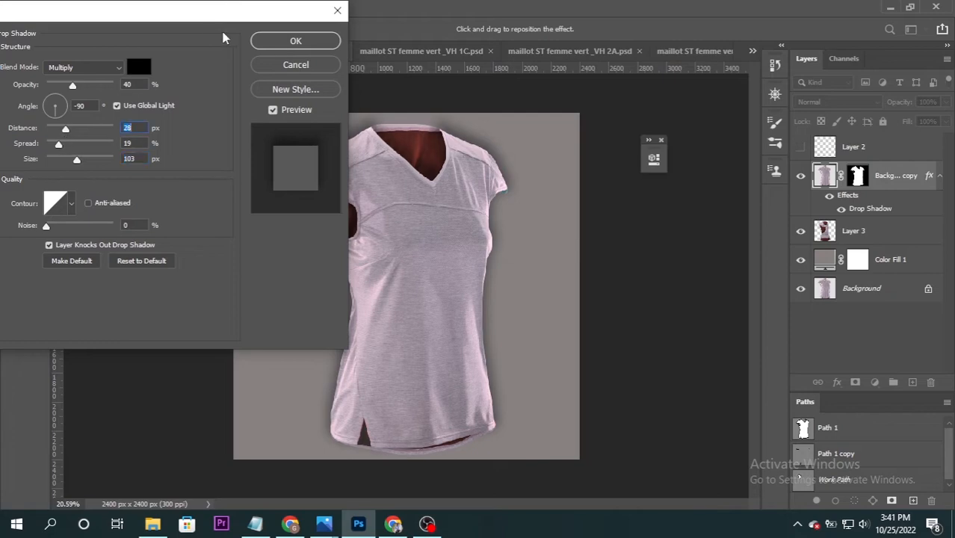
{"action": "left_click", "coordinate": [296, 41]}
Step: Split the drop shadow into its own layer and remove the parts outside the combined shirt and inner-fabric outline
{"action": "right_click", "coordinate": [879, 210]}
{"action": "left_click", "coordinate": [892, 421]}
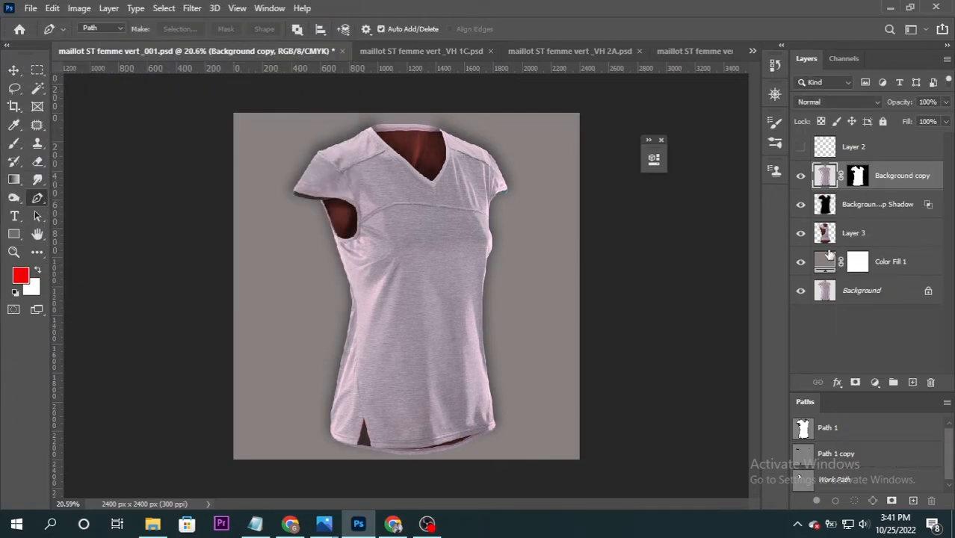
{"action": "scroll", "coordinate": [367, 177], "scroll_direction": "up", "scroll_amount": 3}
{"action": "scroll", "coordinate": [366, 177], "scroll_direction": "up", "scroll_amount": 3}
{"action": "left_click", "coordinate": [885, 206]}
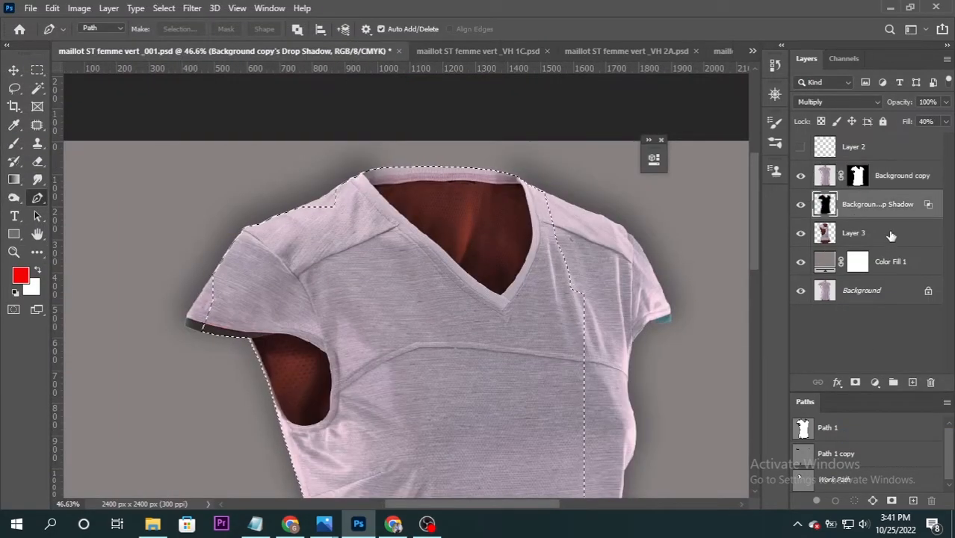
{"action": "key", "text": "ctrl+d"}
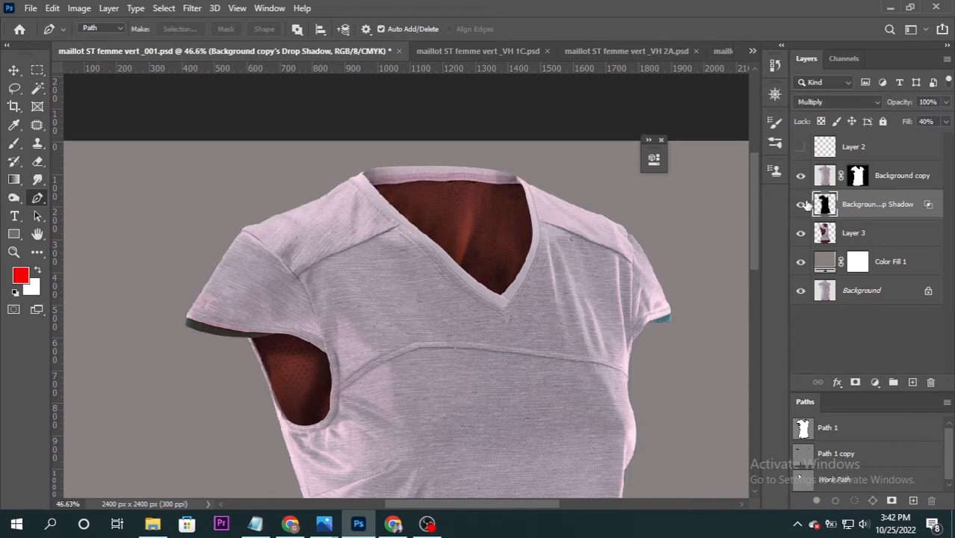
Step: Examine the hem and side slit while toggling the visibility of the separated drop shadow layer
{"action": "scroll", "coordinate": [427, 418], "scroll_direction": "down", "scroll_amount": 2}
{"action": "scroll", "coordinate": [426, 418], "scroll_direction": "up", "scroll_amount": 3}
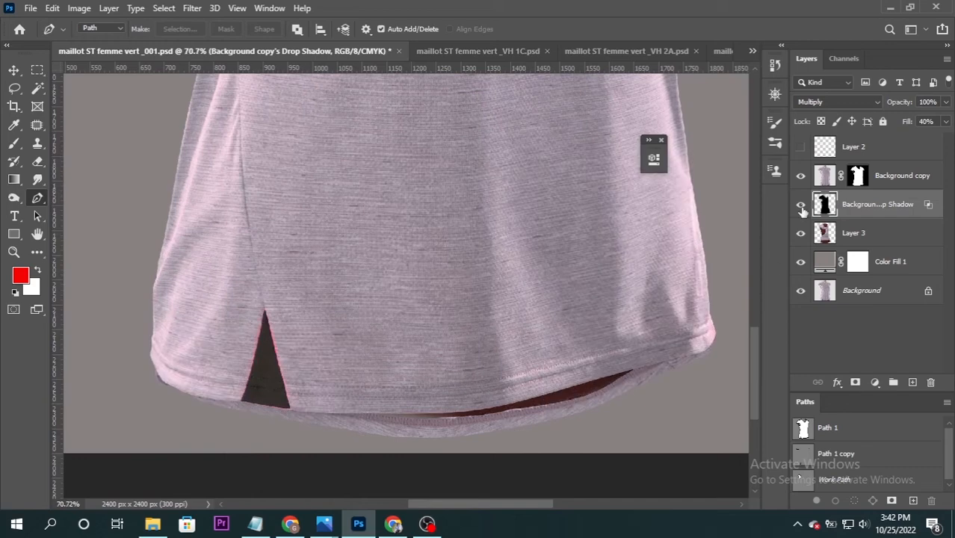
{"action": "left_click", "coordinate": [800, 206]}
{"action": "left_click", "coordinate": [800, 206]}
{"action": "left_click", "coordinate": [800, 207]}
{"action": "left_click", "coordinate": [802, 208]}
{"action": "left_click", "coordinate": [802, 208]}
{"action": "left_click", "coordinate": [801, 209]}
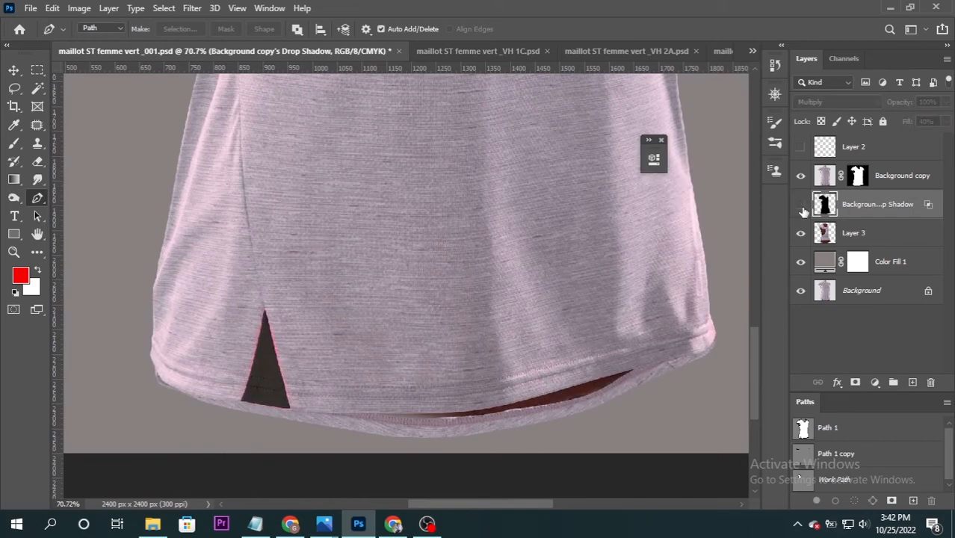
{"action": "left_click", "coordinate": [801, 208]}
Step: Duplicate Layer 3, the drop shadow layer and Background copy, and merge the duplicates into one layer
{"action": "scroll", "coordinate": [367, 385], "scroll_direction": "down", "scroll_amount": 10}
{"action": "scroll", "coordinate": [495, 312], "scroll_direction": "up", "scroll_amount": 2}
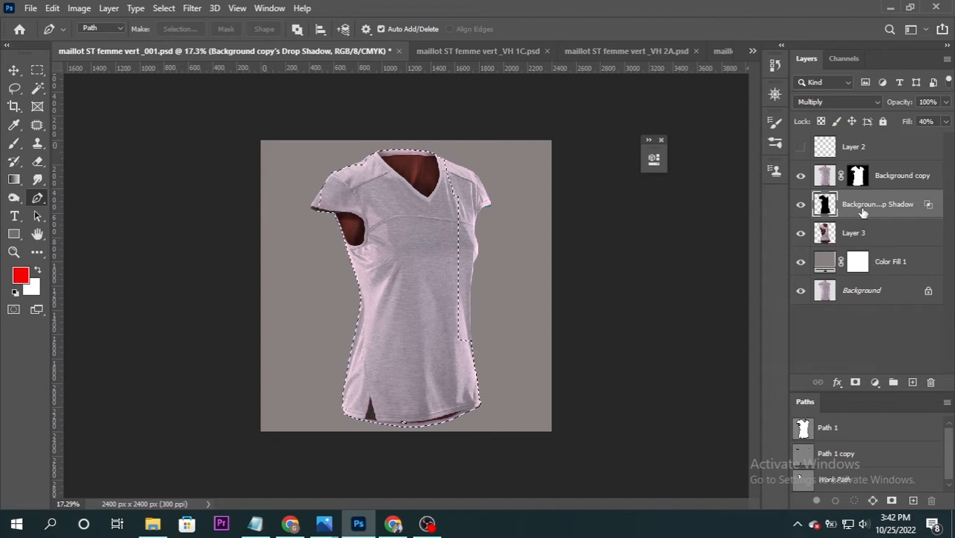
{"action": "left_click", "coordinate": [866, 233]}
{"action": "left_click", "coordinate": [920, 185], "text": "shift"}
{"action": "key", "text": "ctrl+j"}
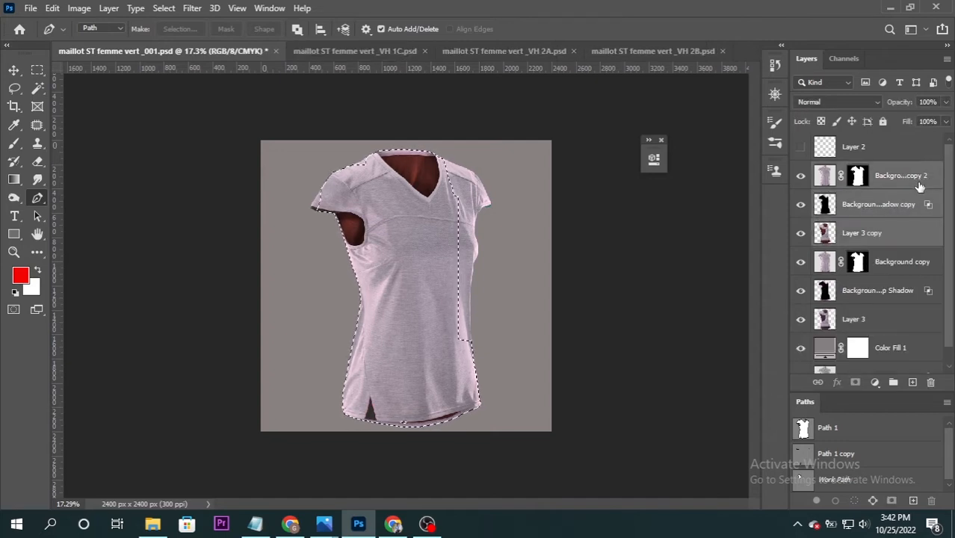
{"action": "key", "text": "ctrl+e"}
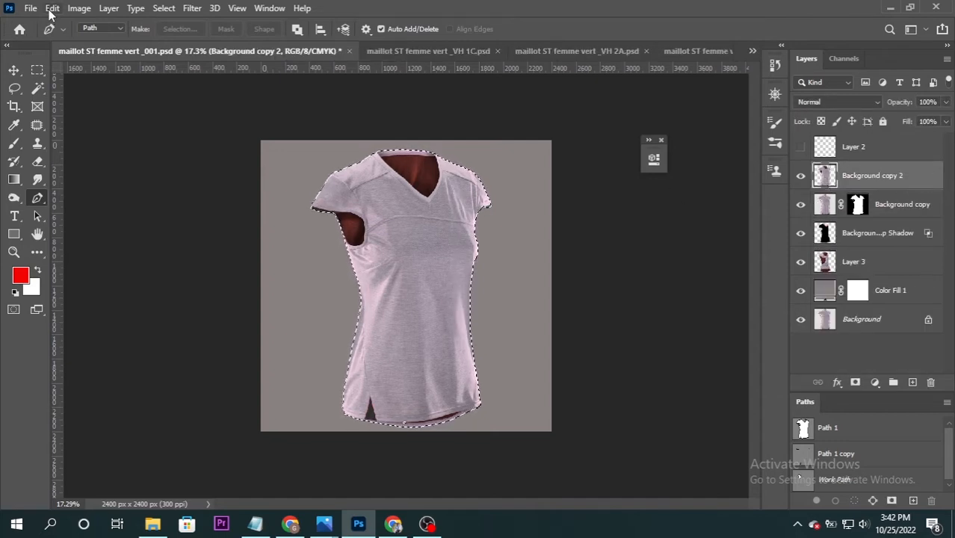
Step: Trim the canvas on all four sides based on the top left pixel color
{"action": "left_click", "coordinate": [78, 8]}
{"action": "left_click", "coordinate": [86, 163]}
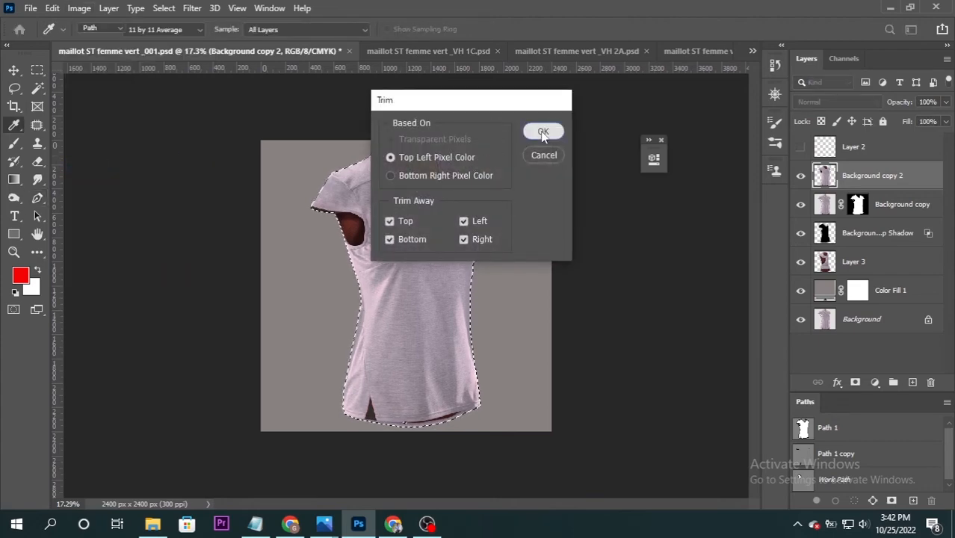
{"action": "left_click", "coordinate": [543, 132]}
{"action": "key", "text": "p"}
Step: Resize the trimmed image with Fit Image, constrained within 3800 by 3800 pixels
{"action": "left_click", "coordinate": [31, 8]}
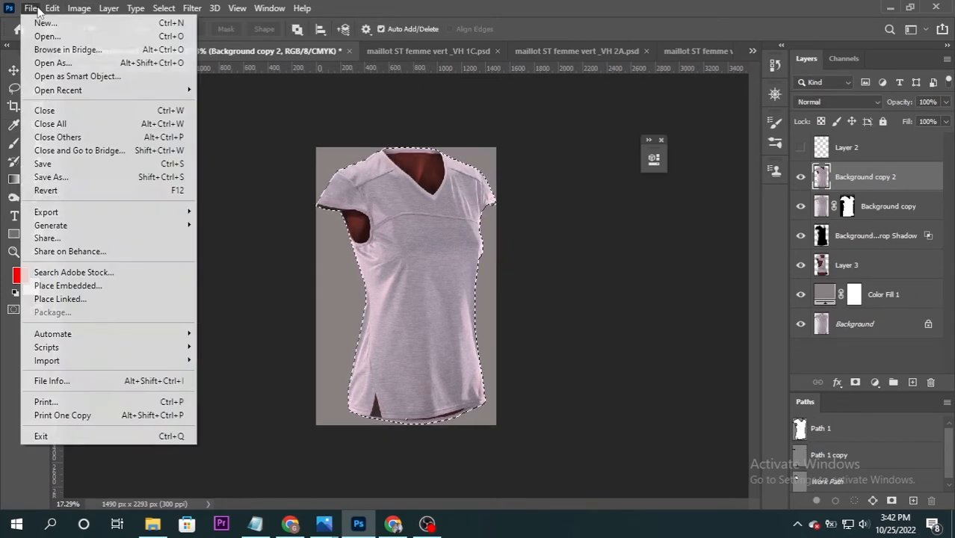
{"action": "mouse_move", "coordinate": [75, 334]}
{"action": "left_click", "coordinate": [270, 437]}
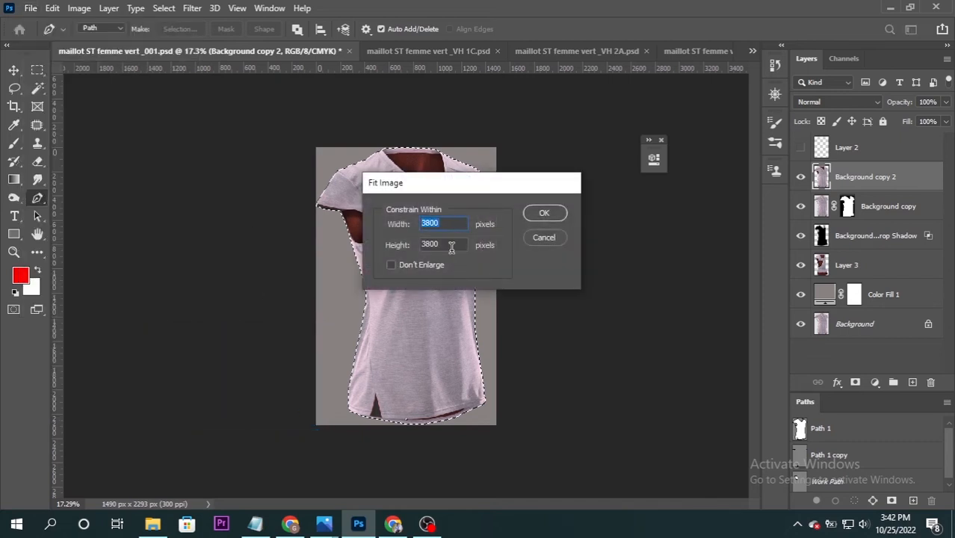
{"action": "left_click", "coordinate": [543, 214]}
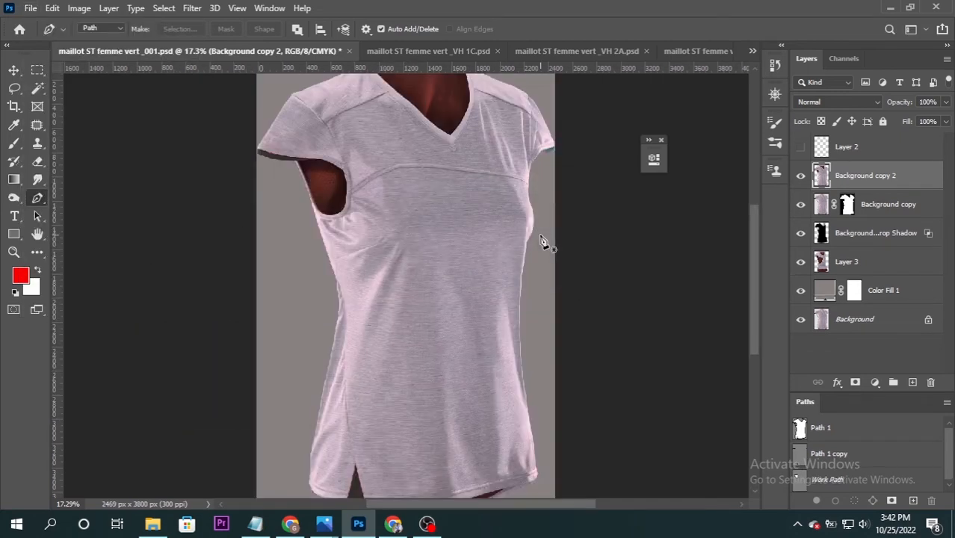
Step: Extend the canvas to 4000 by 4000 pixels with the image anchored at the center
{"action": "left_click", "coordinate": [79, 7]}
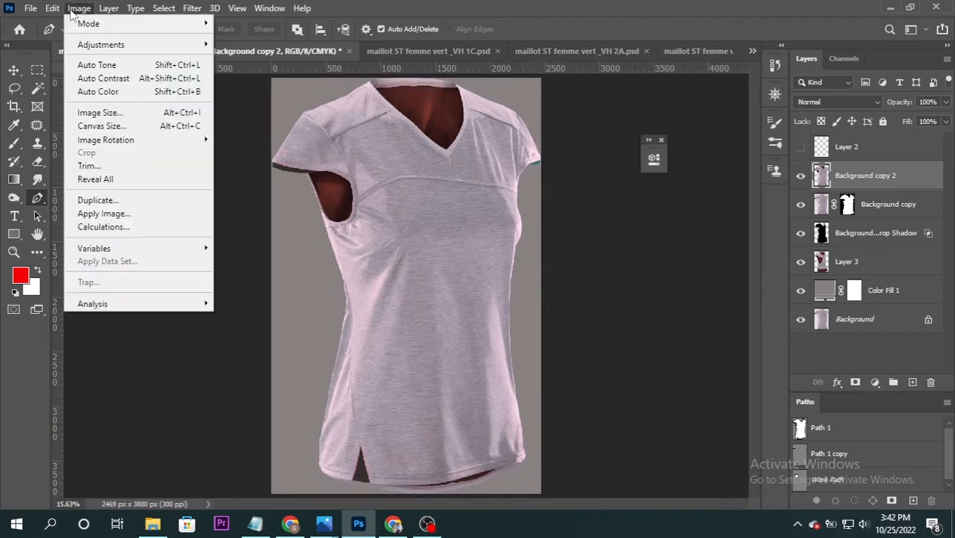
{"action": "left_click", "coordinate": [96, 123]}
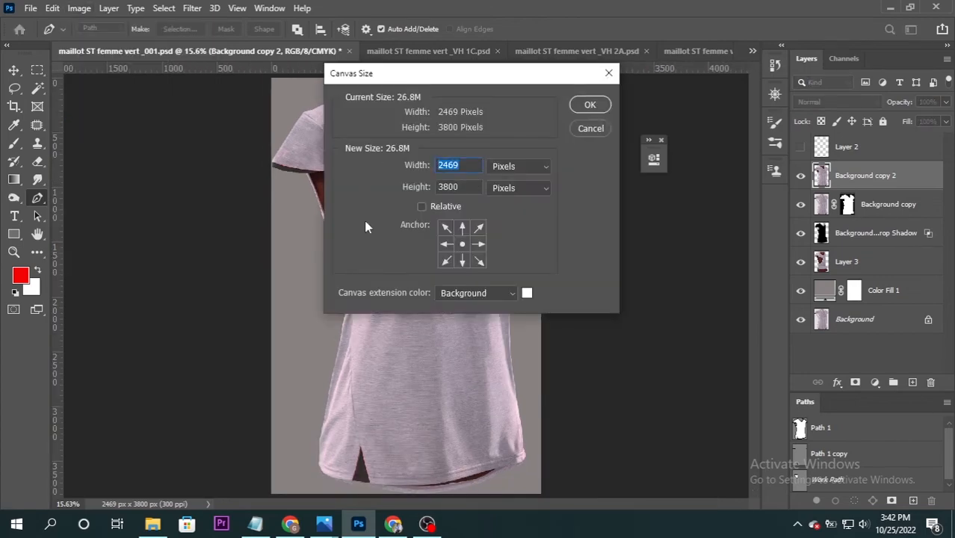
{"action": "type", "text": "4000"}
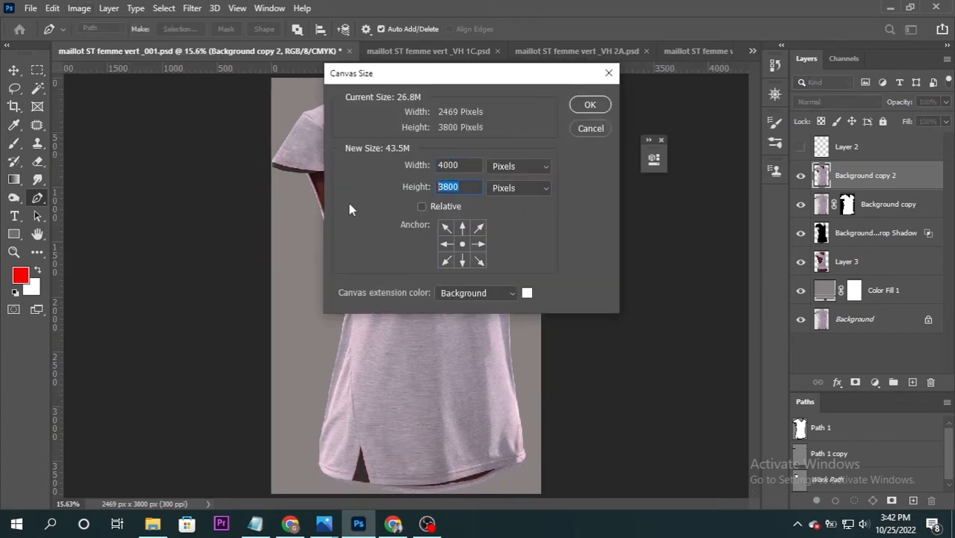
{"action": "left_click", "coordinate": [590, 104]}
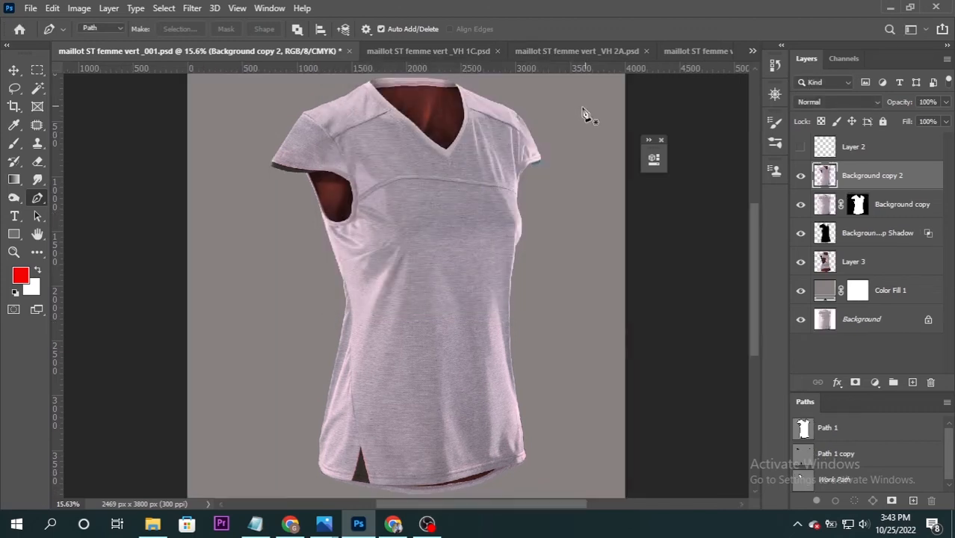
Step: Change the color of the Color Fill 1 layer to light gray e1e1e1
{"action": "scroll", "coordinate": [357, 331], "scroll_direction": "down", "scroll_amount": 2}
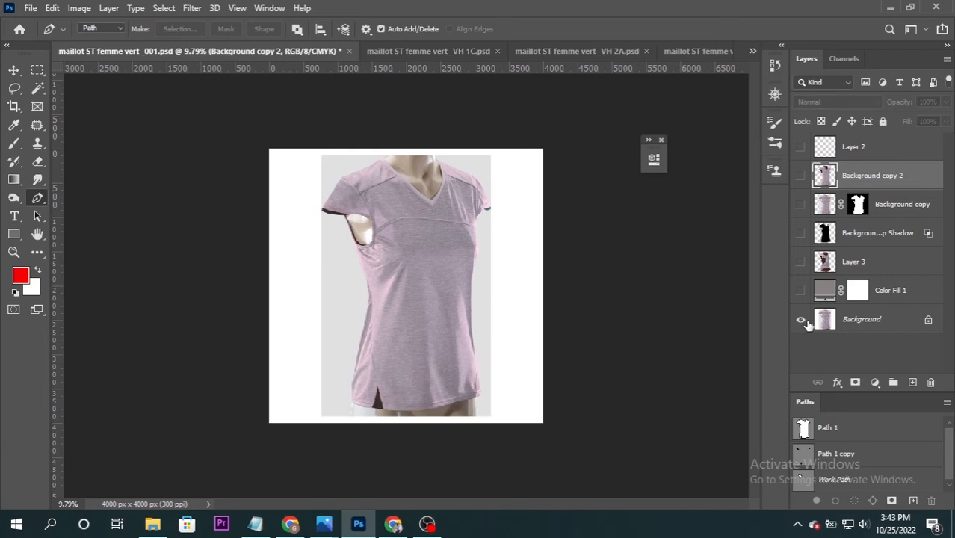
{"action": "scroll", "coordinate": [399, 340], "scroll_direction": "down", "scroll_amount": 1}
{"action": "scroll", "coordinate": [399, 340], "scroll_direction": "up", "scroll_amount": 1}
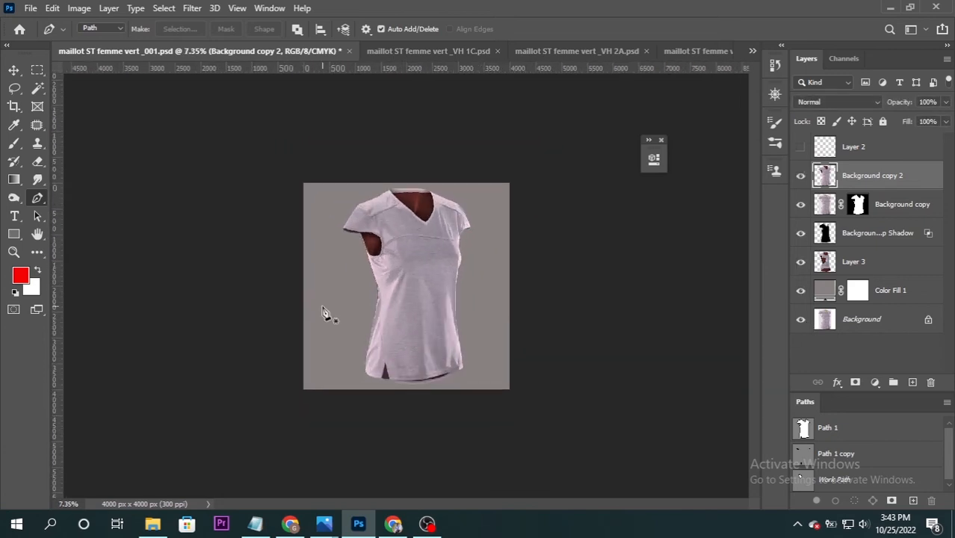
{"action": "double_click", "coordinate": [826, 290]}
{"action": "left_click", "coordinate": [580, 210]}
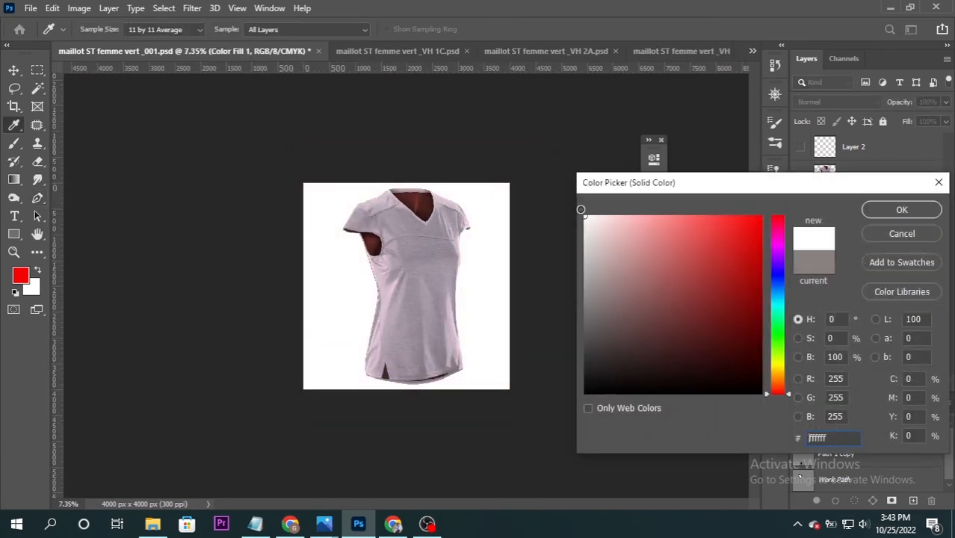
{"action": "left_click_drag", "start_coordinate": [581, 210], "coordinate": [619, 313]}
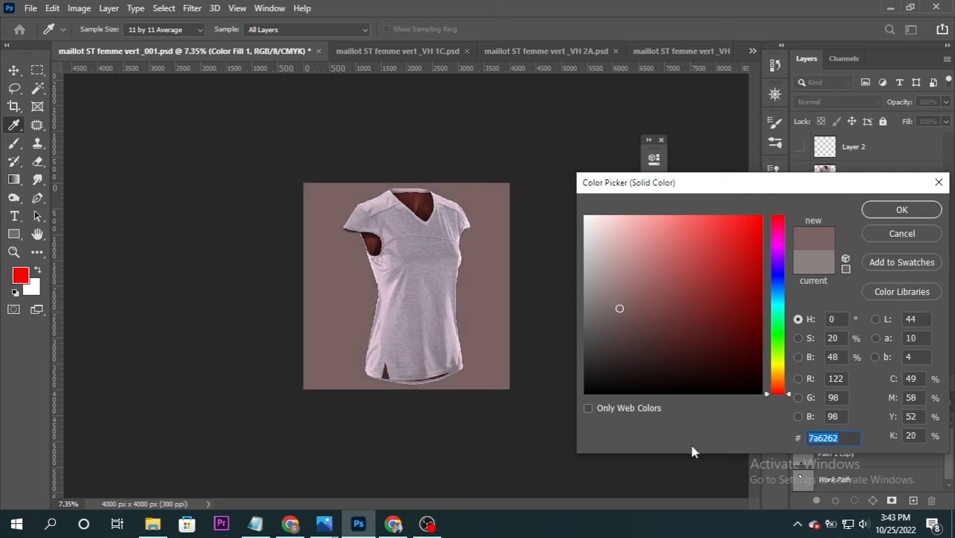
{"action": "type", "text": "e1e1e1"}
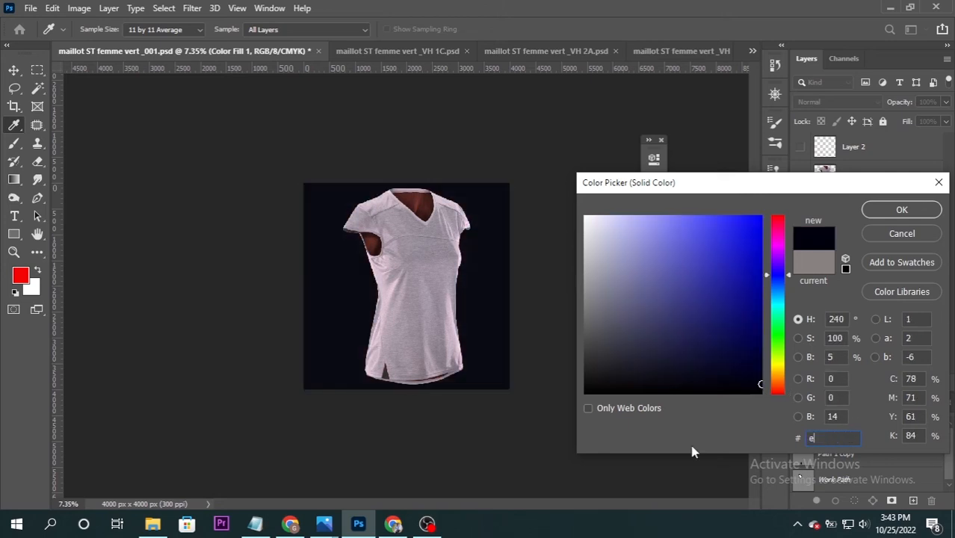
{"action": "left_click", "coordinate": [901, 210]}
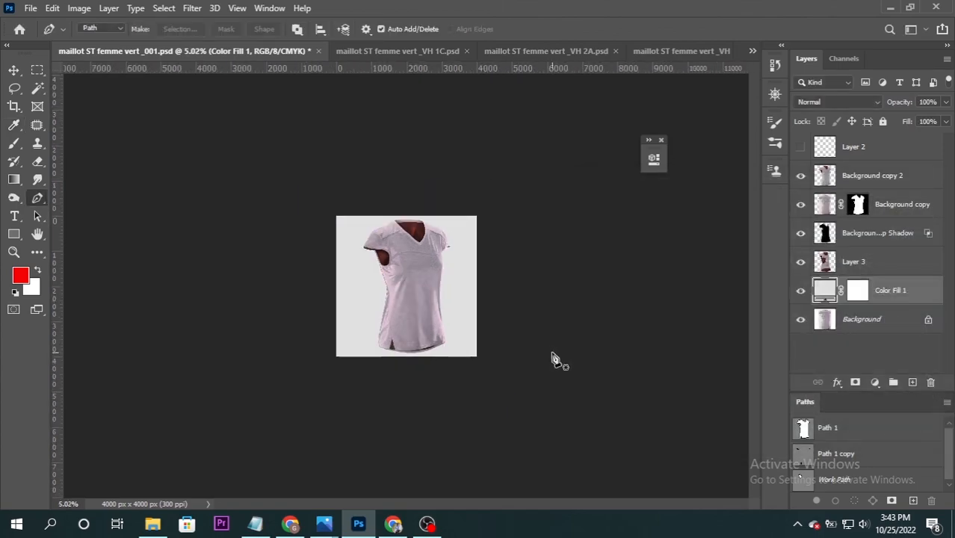